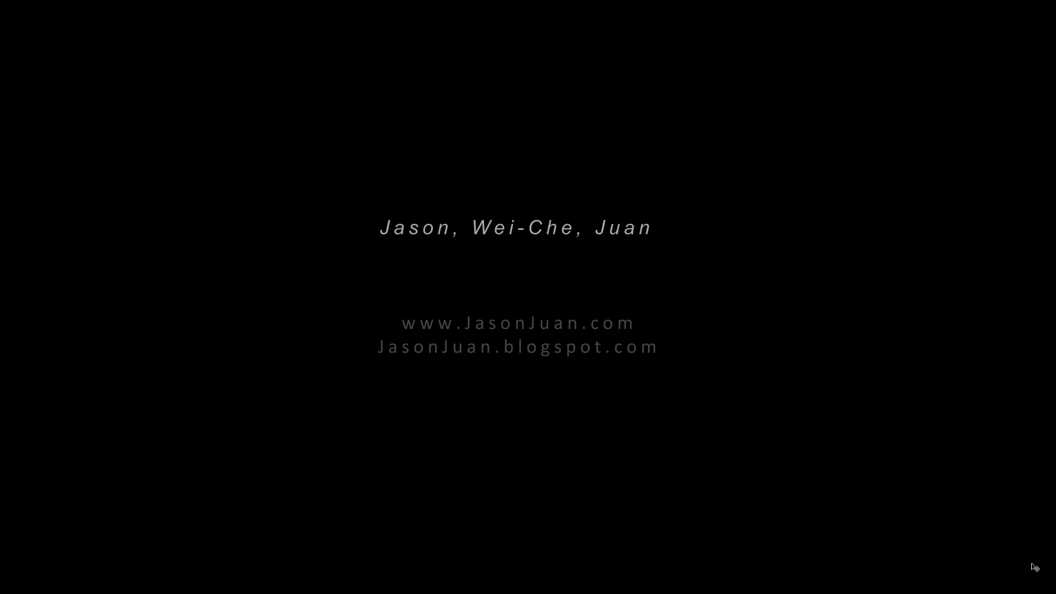
# - Leave the full-screen display and bring up the Fig.06.tif painting
pyautogui.press('f')
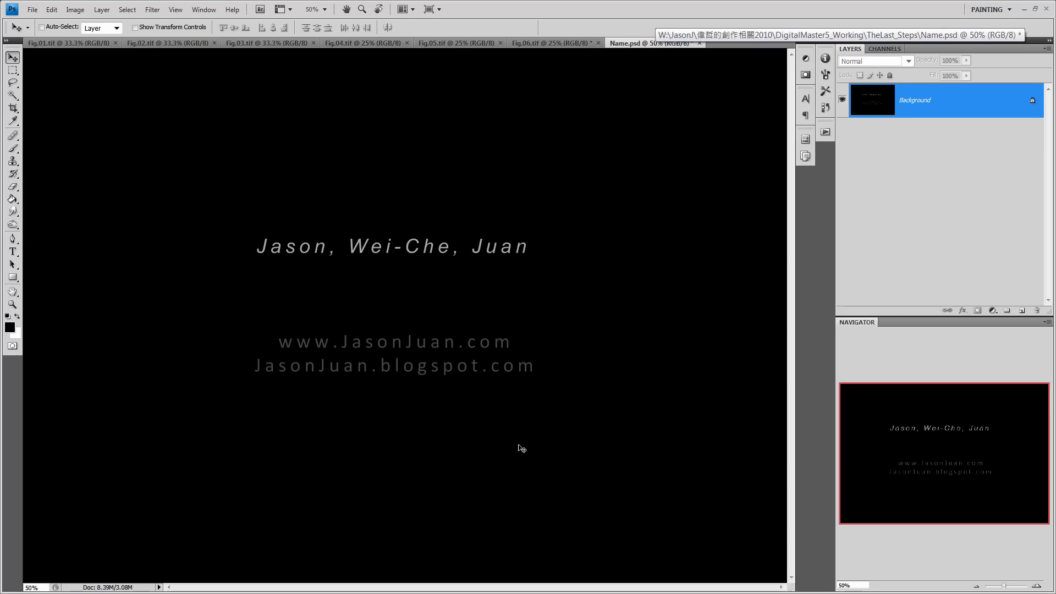
pyautogui.click(559, 47)
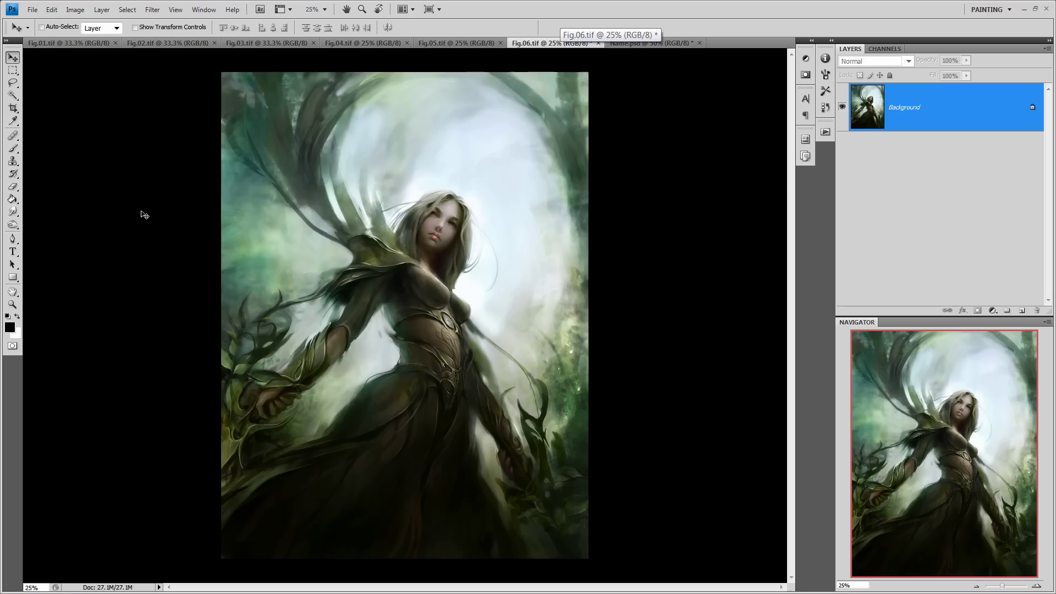
pyautogui.click(15, 306)
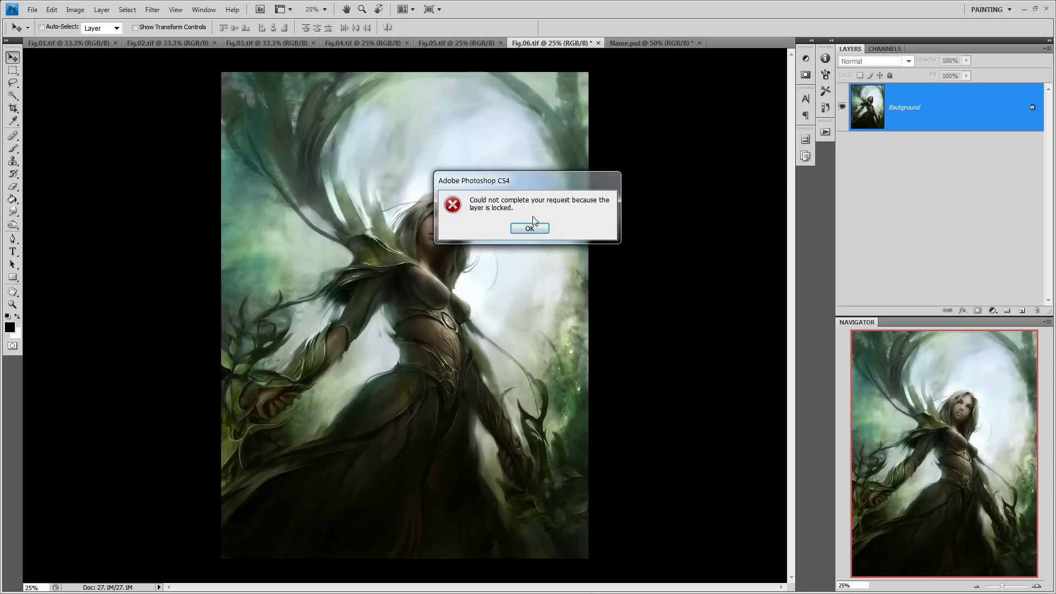
pyautogui.moveTo(536, 185); pyautogui.dragTo(497, 176)
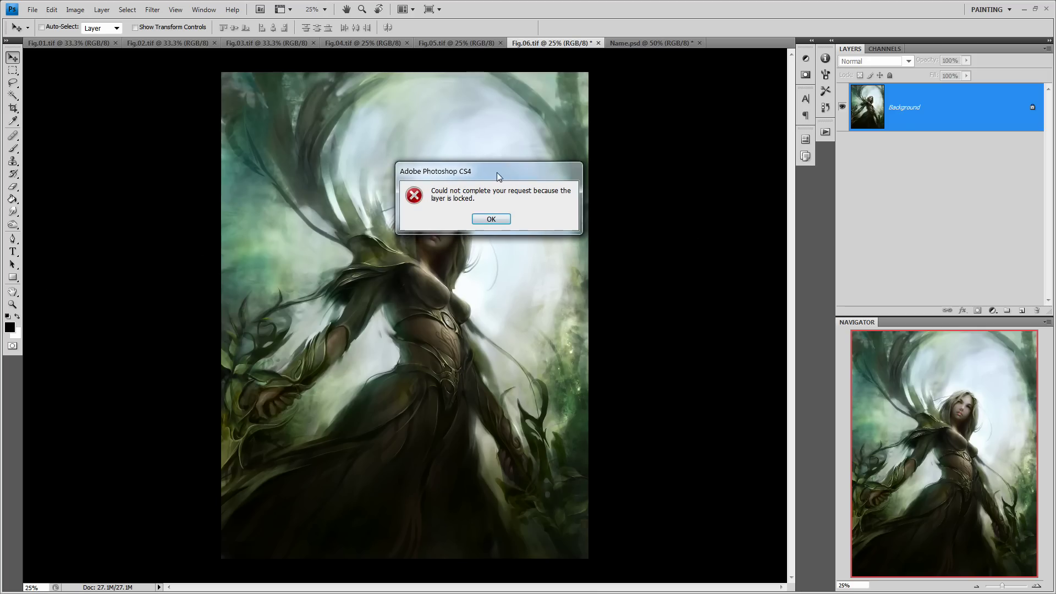
pyautogui.click(491, 219)
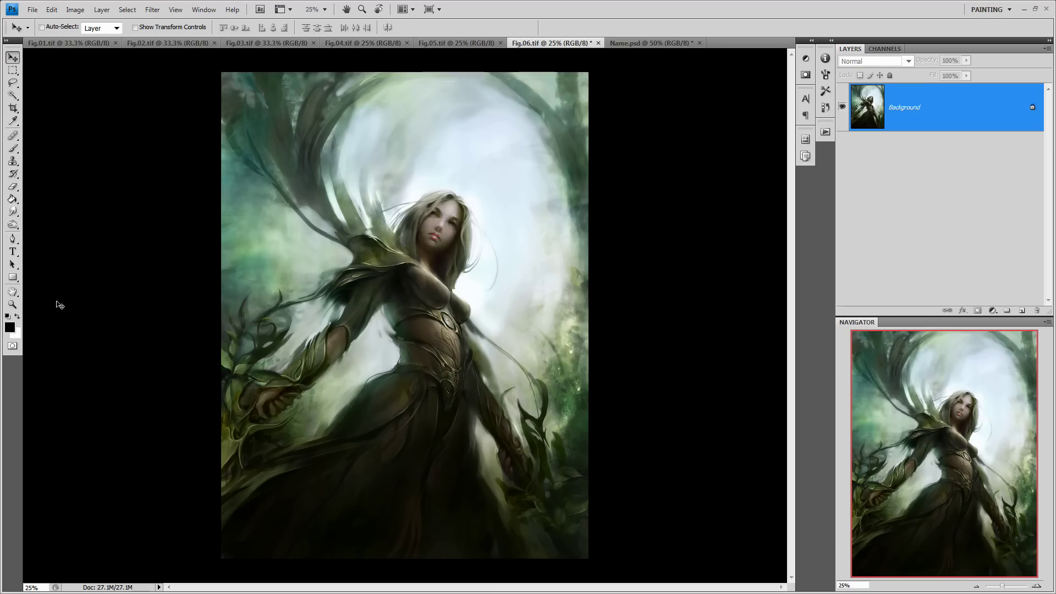
# - Examine the Fig.06.tif figure, waist ornaments and surrounding foliage at close range, ending on the whole painting
pyautogui.click(12, 304)
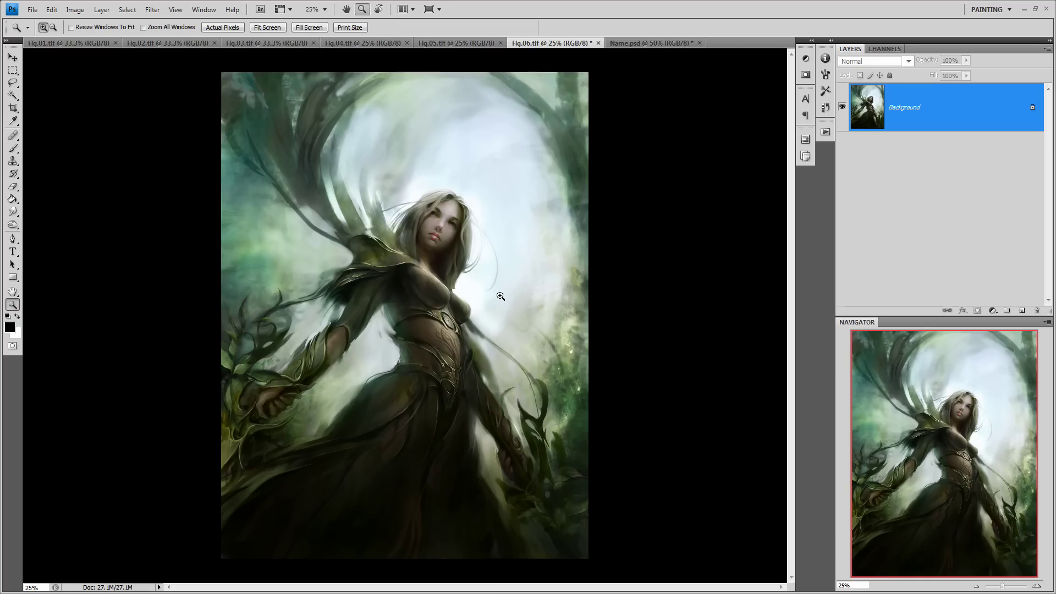
pyautogui.click(470, 302)
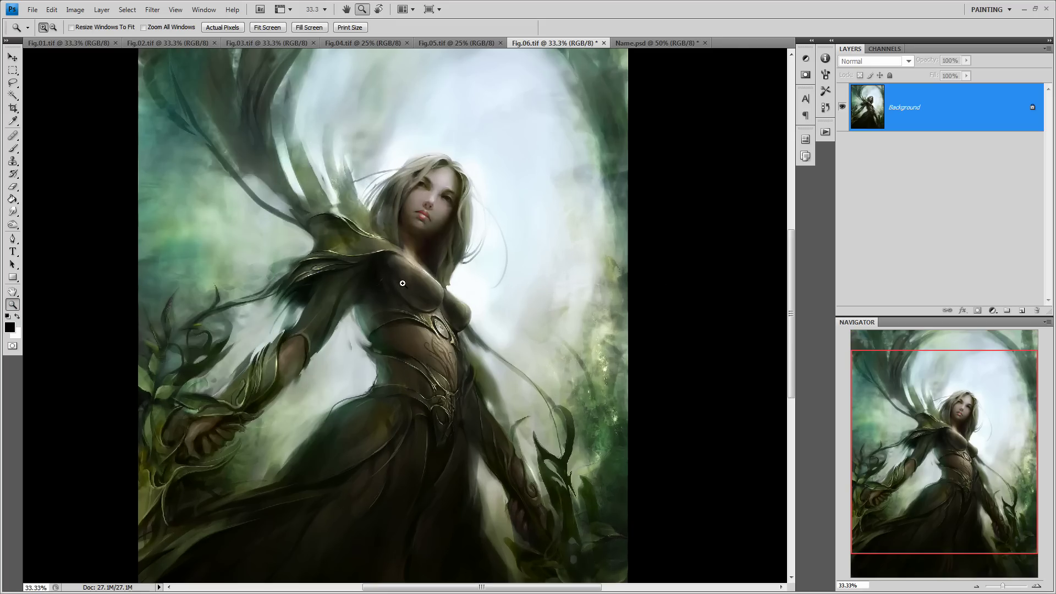
pyautogui.click(398, 341)
pyautogui.moveTo(419, 258); pyautogui.dragTo(436, 335)
pyautogui.moveTo(334, 145); pyautogui.dragTo(561, 309)
pyautogui.moveTo(445, 330); pyautogui.dragTo(409, 319)
pyautogui.keyDown('alt'); pyautogui.click(444, 320); pyautogui.keyUp('alt')
pyautogui.keyDown('alt'); pyautogui.click(420, 337); pyautogui.keyUp('alt')
pyautogui.moveTo(206, 469)
pyautogui.mouseDown()
pyautogui.moveTo(436, 337)
pyautogui.moveTo(420, 314)
pyautogui.moveTo(377, 358)
pyautogui.moveTo(316, 353)
pyautogui.moveTo(467, 338)
pyautogui.moveTo(494, 353)
pyautogui.mouseUp()
pyautogui.moveTo(738, 206)
pyautogui.mouseDown()
pyautogui.moveTo(475, 328)
pyautogui.moveTo(366, 193)
pyautogui.mouseUp()
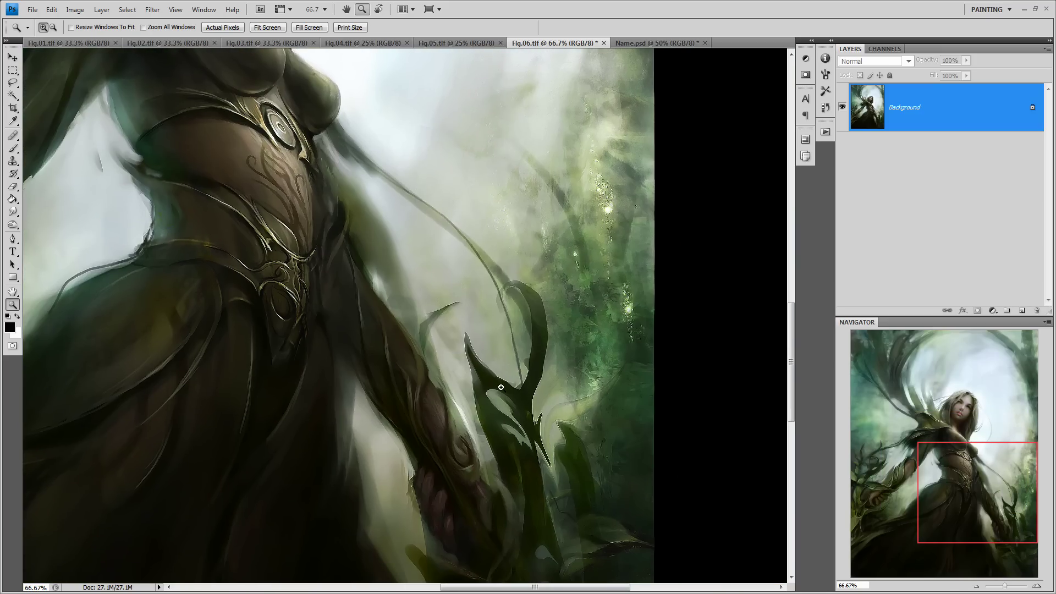
pyautogui.keyDown('alt'); pyautogui.click(464, 391); pyautogui.keyUp('alt')
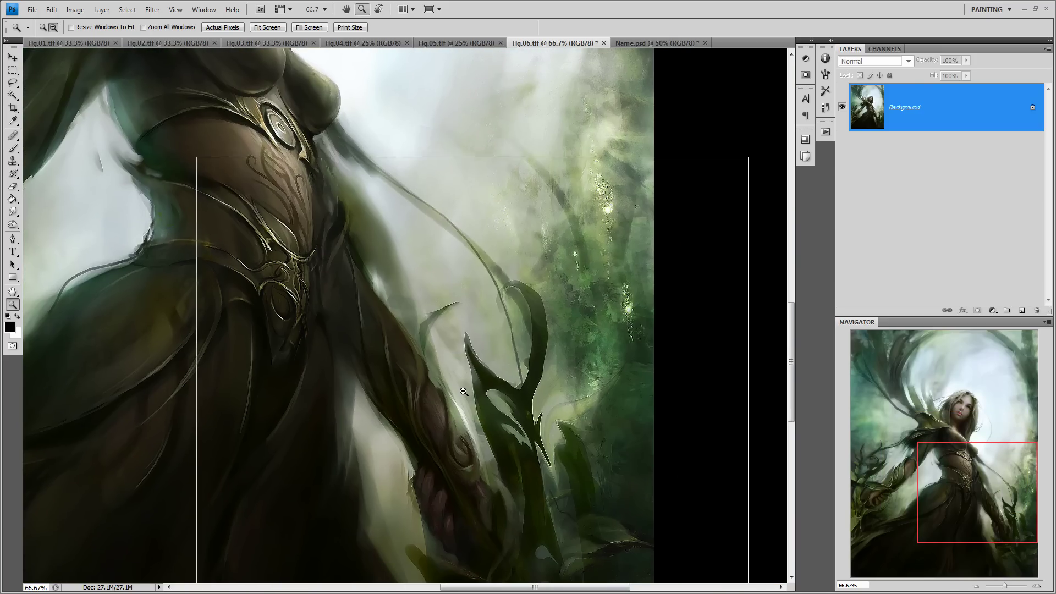
pyautogui.keyDown('alt'); pyautogui.click(464, 392); pyautogui.keyUp('alt')
pyautogui.keyDown('alt'); pyautogui.click(420, 384); pyautogui.keyUp('alt')
pyautogui.keyDown('alt'); pyautogui.click(380, 361); pyautogui.keyUp('alt')
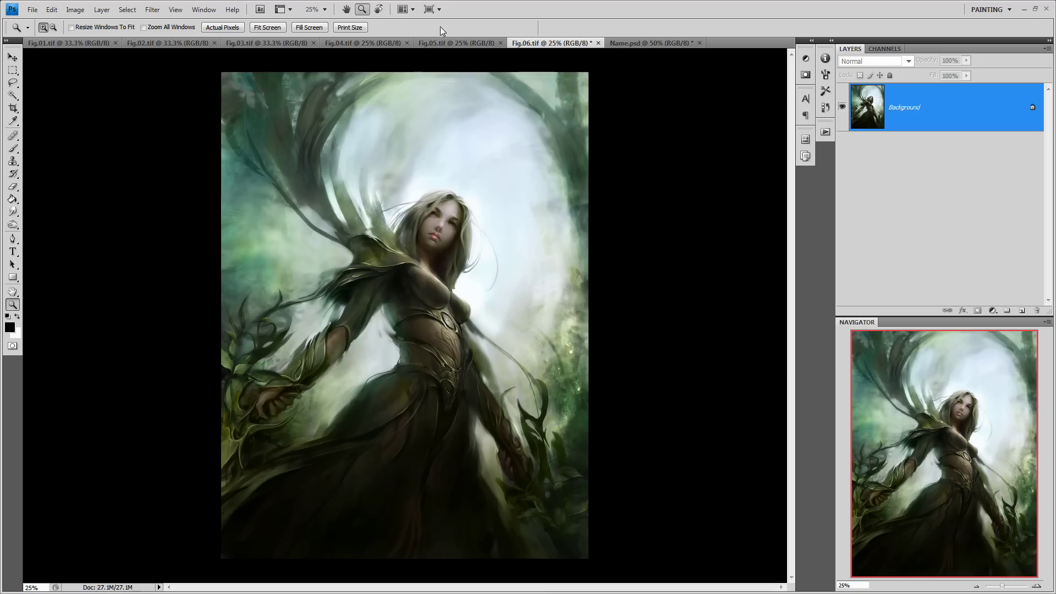
# - Close the images Fig.01.tif through Fig.05.tif, keeping Fig.06.tif and Name.psd open
pyautogui.click(500, 43)
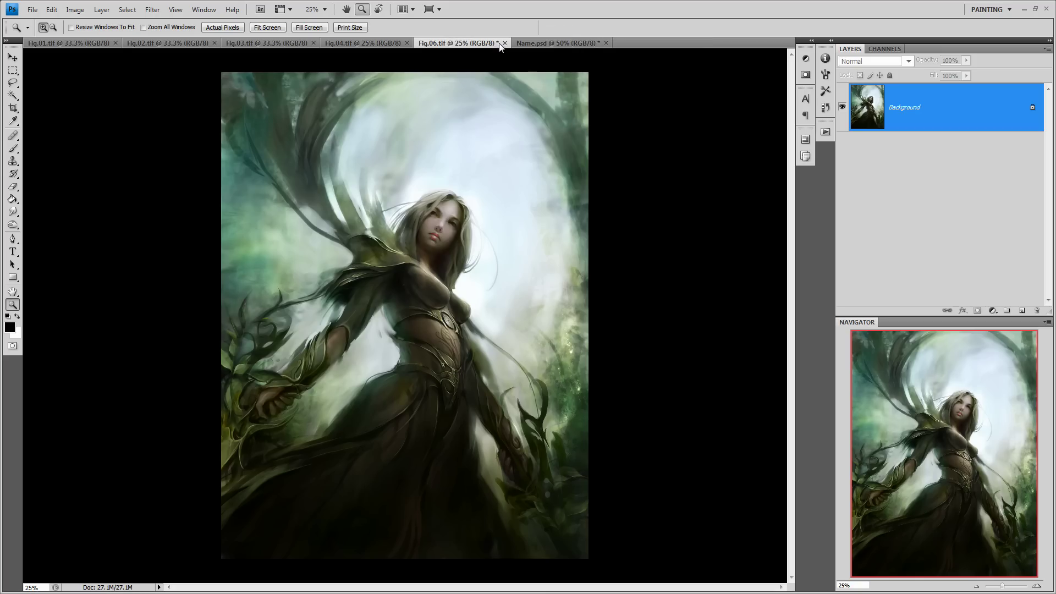
pyautogui.click(407, 43)
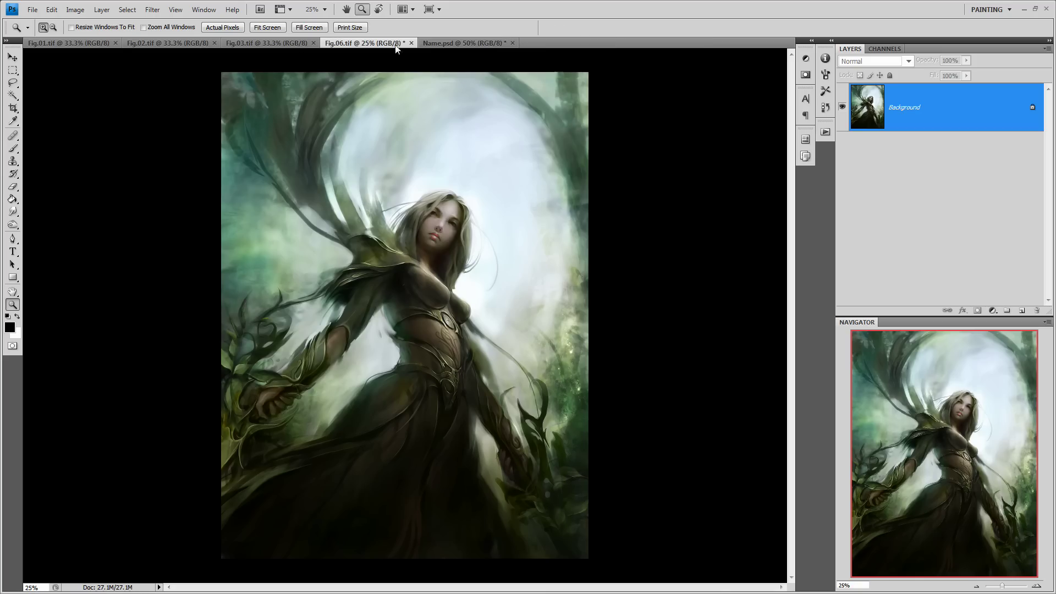
pyautogui.click(314, 43)
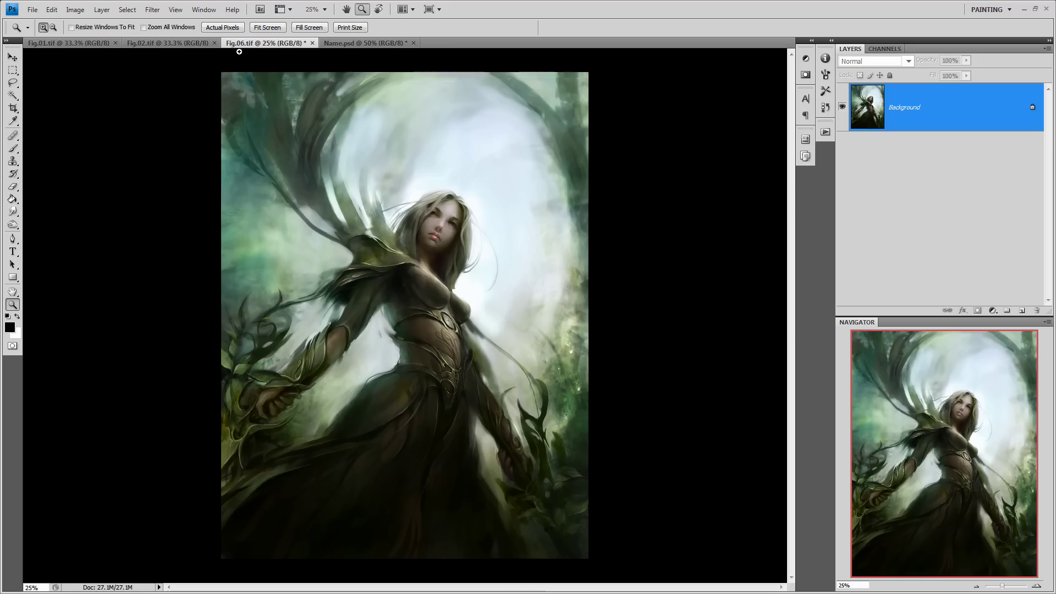
pyautogui.click(312, 43)
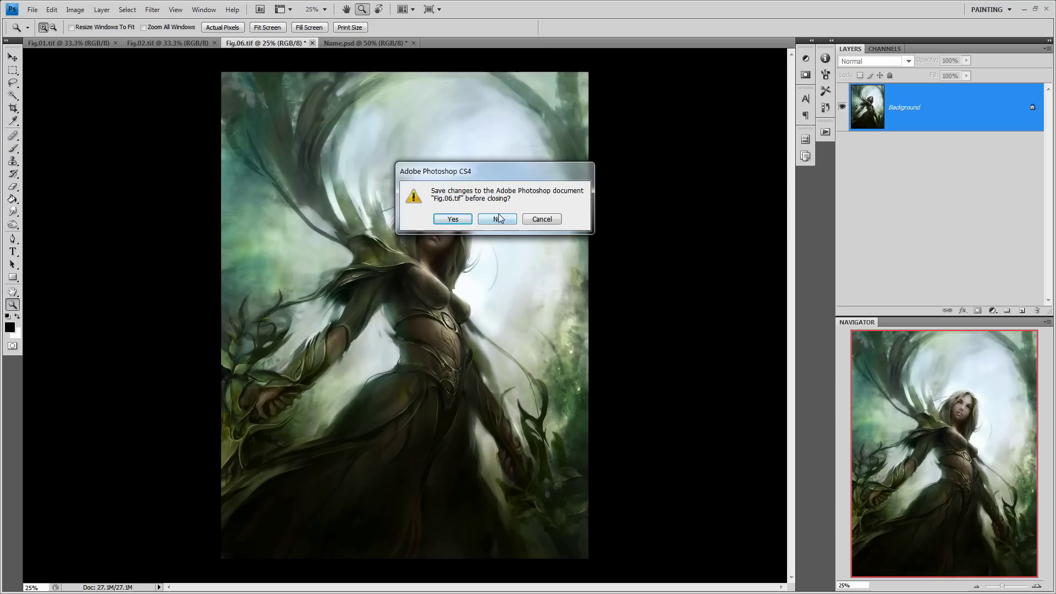
pyautogui.click(540, 219)
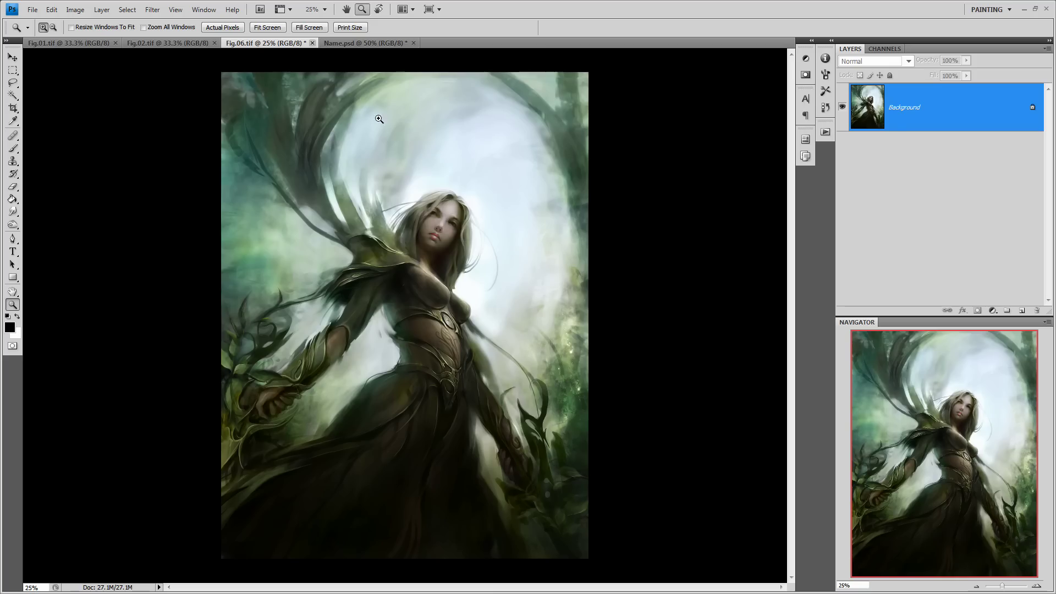
pyautogui.click(214, 43)
pyautogui.click(115, 43)
# - Float Fig.06.tif in its own window and place a second window of the same image beside it
pyautogui.moveTo(96, 43); pyautogui.dragTo(139, 61)
pyautogui.click(207, 10)
pyautogui.moveTo(216, 22)
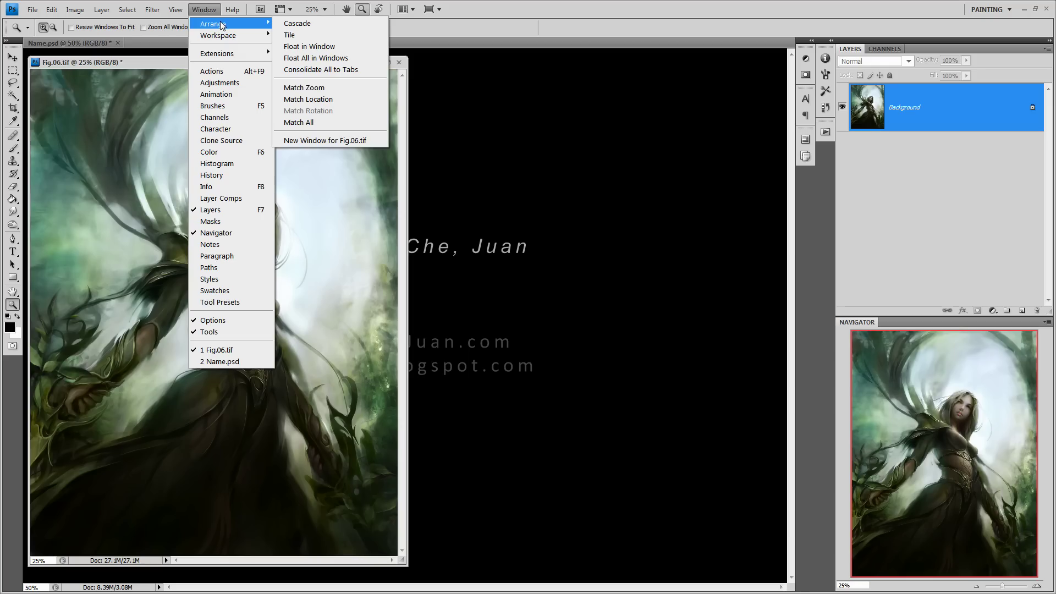
pyautogui.click(330, 141)
pyautogui.moveTo(189, 77); pyautogui.dragTo(465, 80)
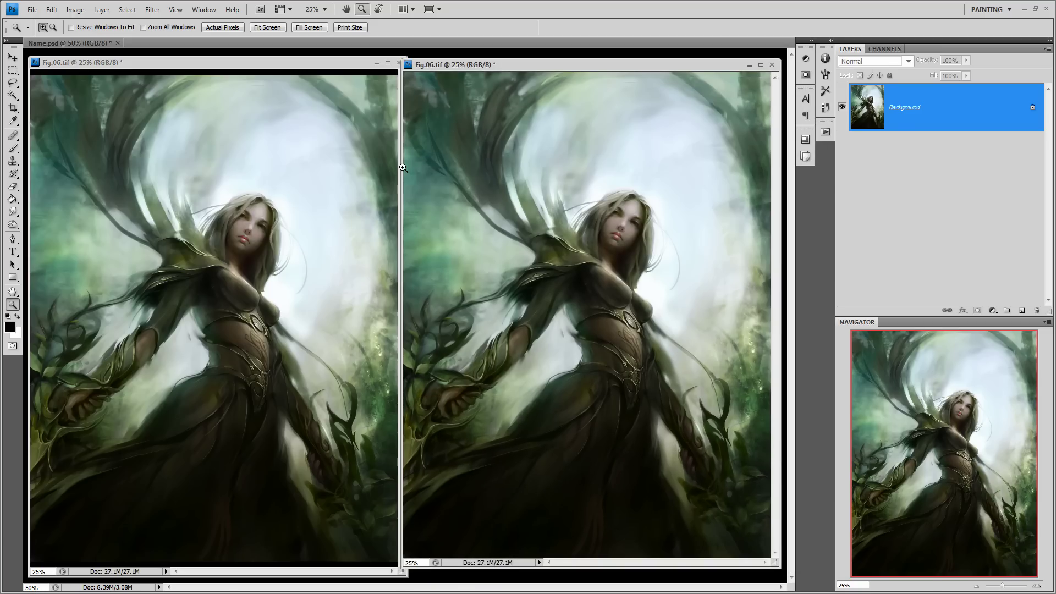
pyautogui.moveTo(402, 169); pyautogui.dragTo(414, 167)
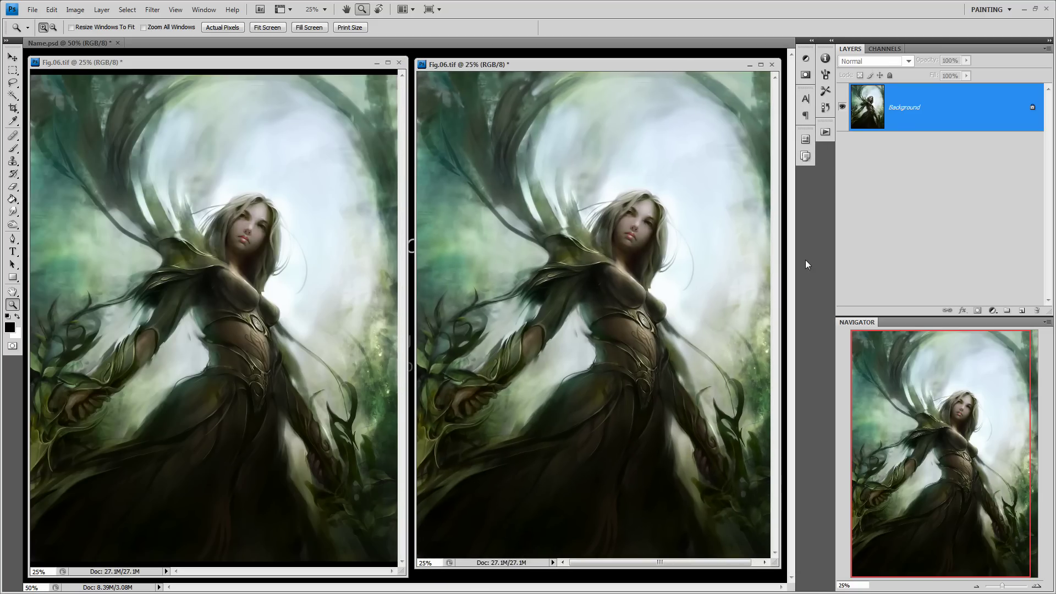
pyautogui.moveTo(836, 293); pyautogui.dragTo(837, 292)
pyautogui.click(826, 91)
pyautogui.click(827, 92)
pyautogui.click(827, 77)
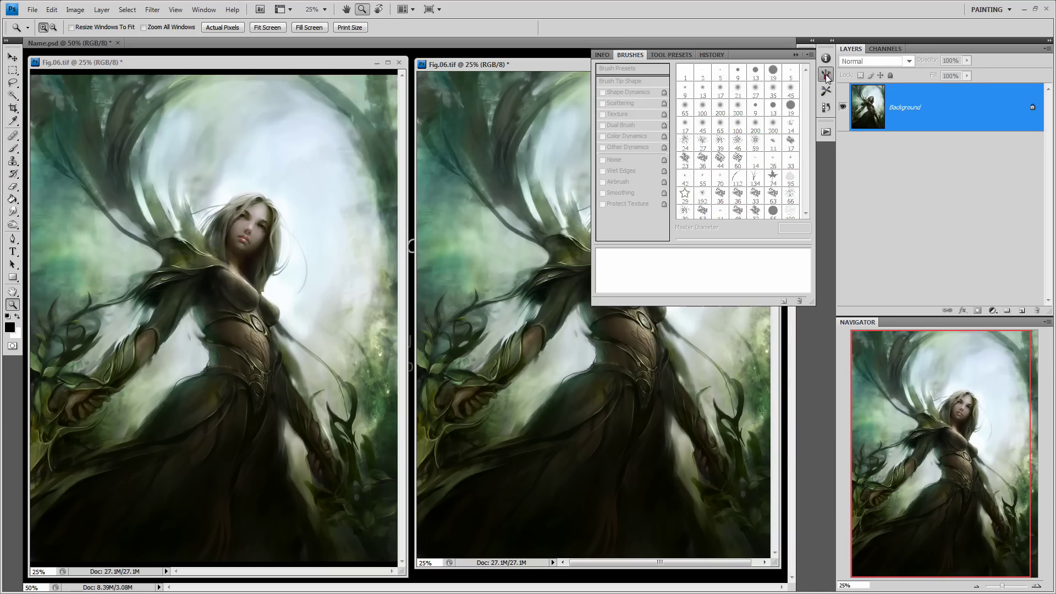
pyautogui.click(827, 77)
pyautogui.click(827, 78)
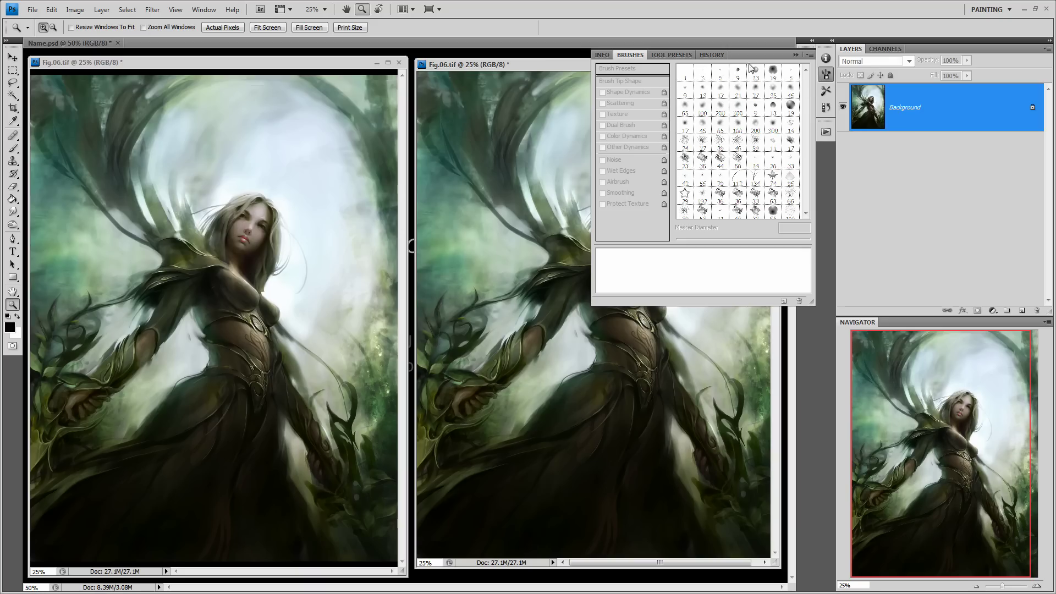
pyautogui.click(827, 76)
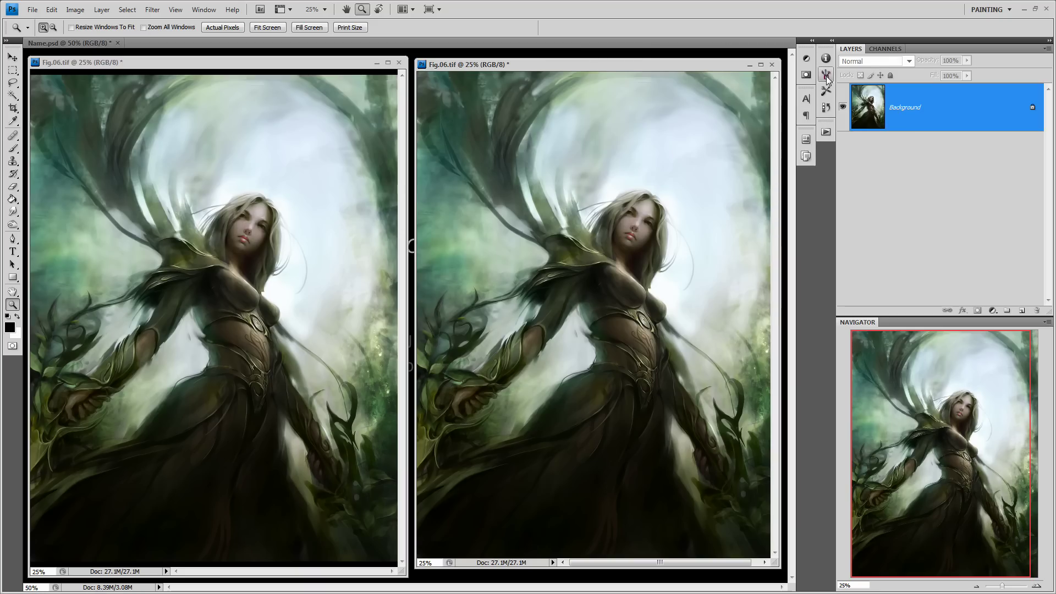
pyautogui.click(12, 149)
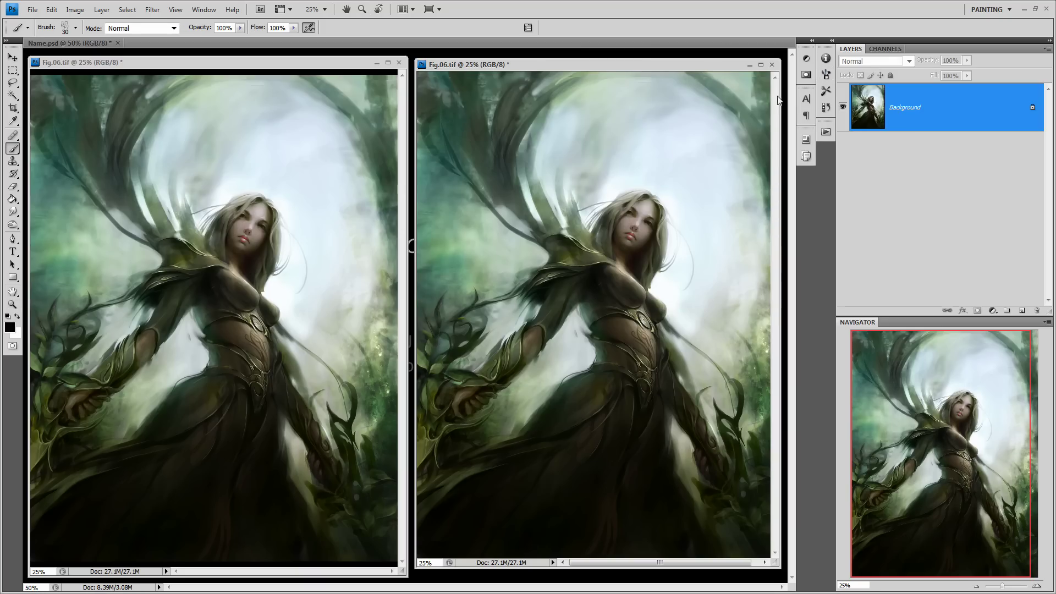
# - Show the woman's face at 100% in the first Fig.06.tif window, leaving the second window at 25%
pyautogui.click(13, 304)
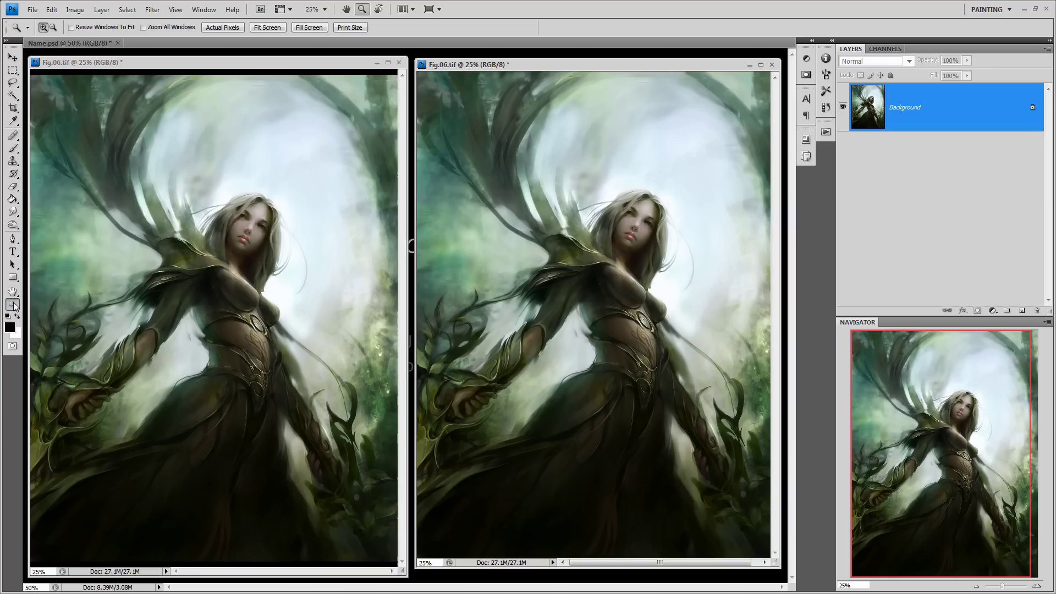
pyautogui.moveTo(171, 181); pyautogui.dragTo(338, 329)
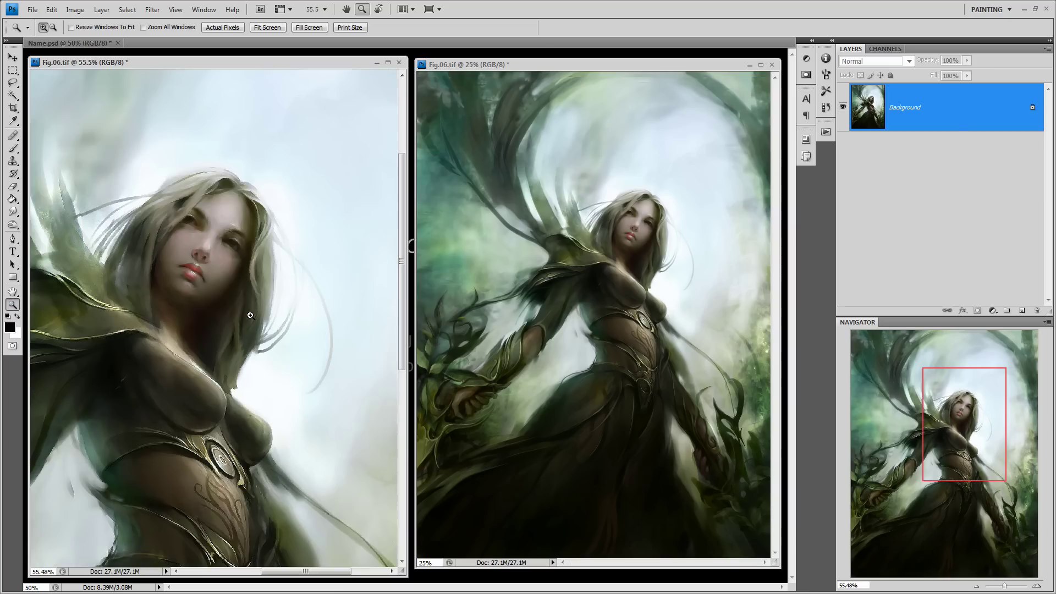
pyautogui.moveTo(245, 335); pyautogui.dragTo(293, 328)
pyautogui.rightClick(250, 252)
pyautogui.click(270, 273)
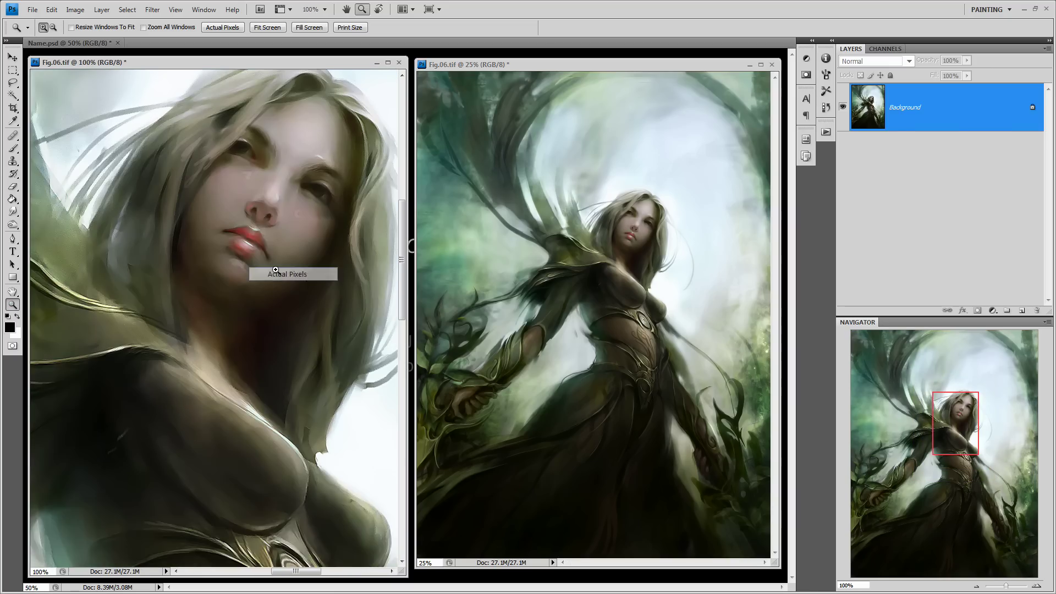
pyautogui.moveTo(258, 252); pyautogui.dragTo(249, 307)
pyautogui.moveTo(275, 347); pyautogui.dragTo(266, 332)
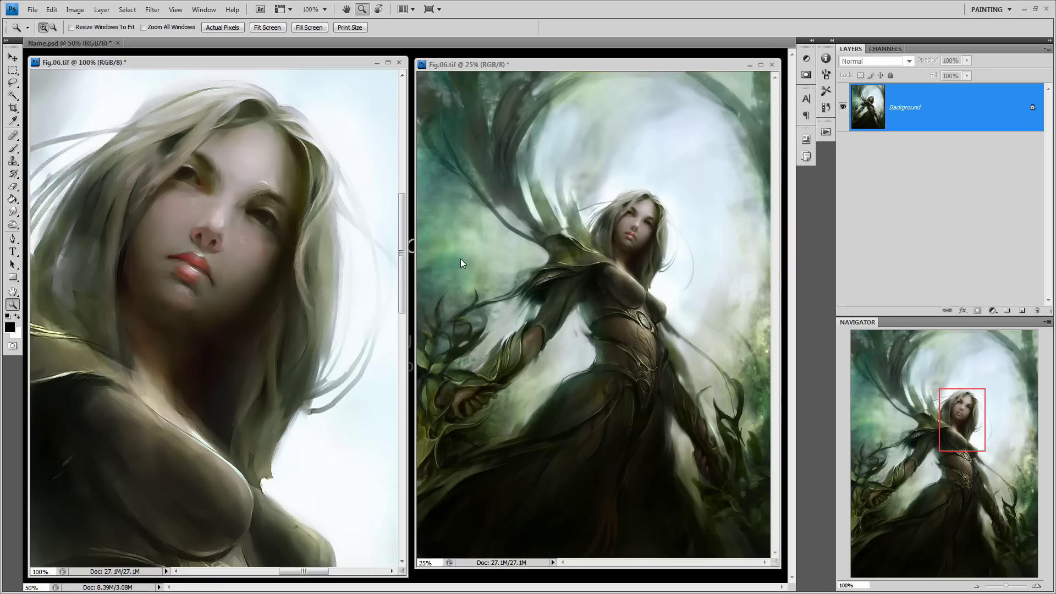
# - Activate the Brush tool with the Airbrush Soft Round 50% flow preset and check its brush settings
pyautogui.click(827, 91)
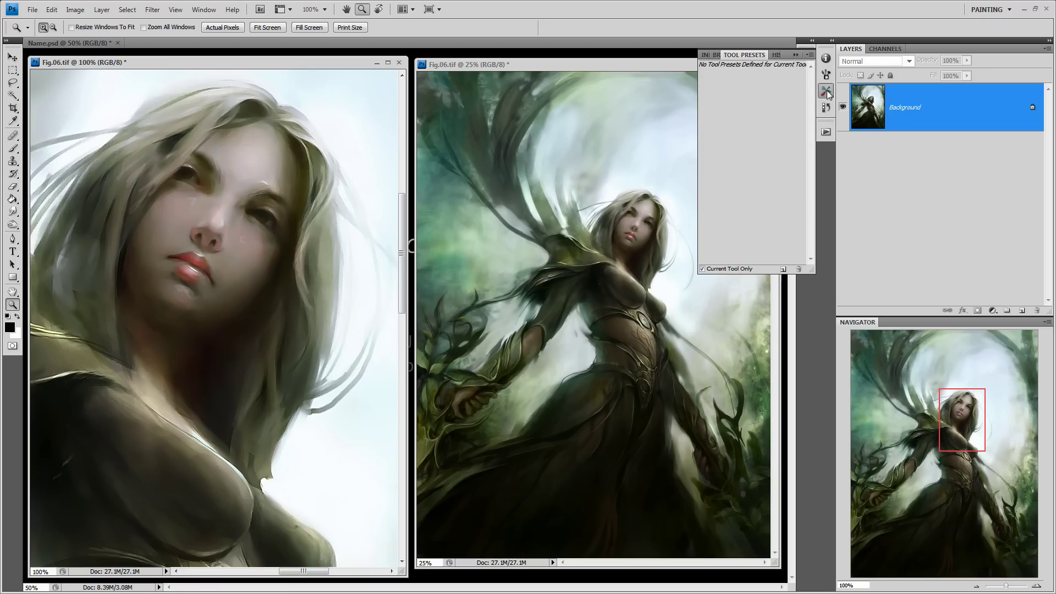
pyautogui.click(15, 150)
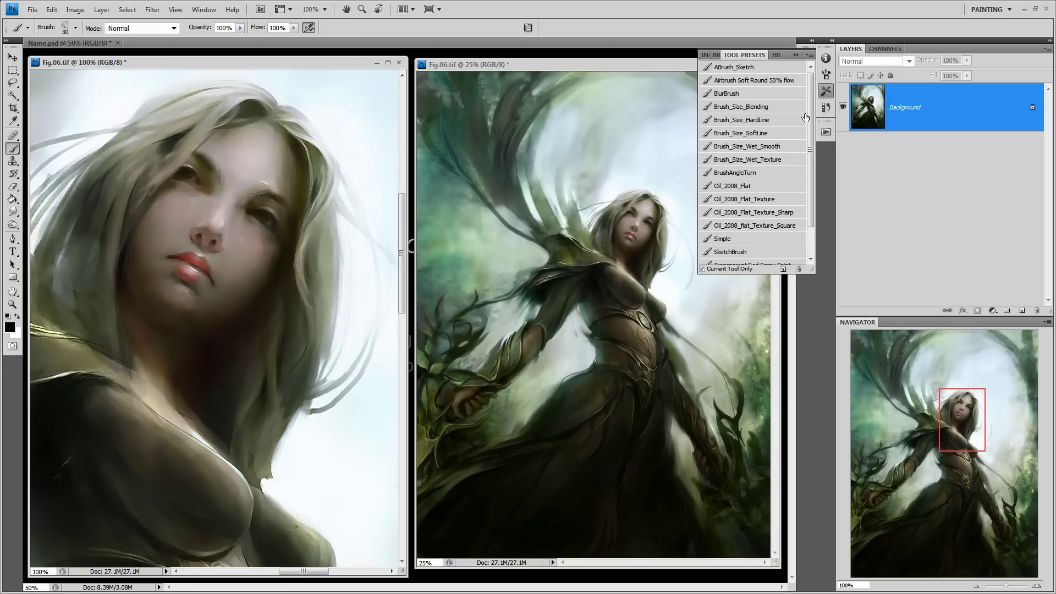
pyautogui.click(782, 159)
pyautogui.click(781, 146)
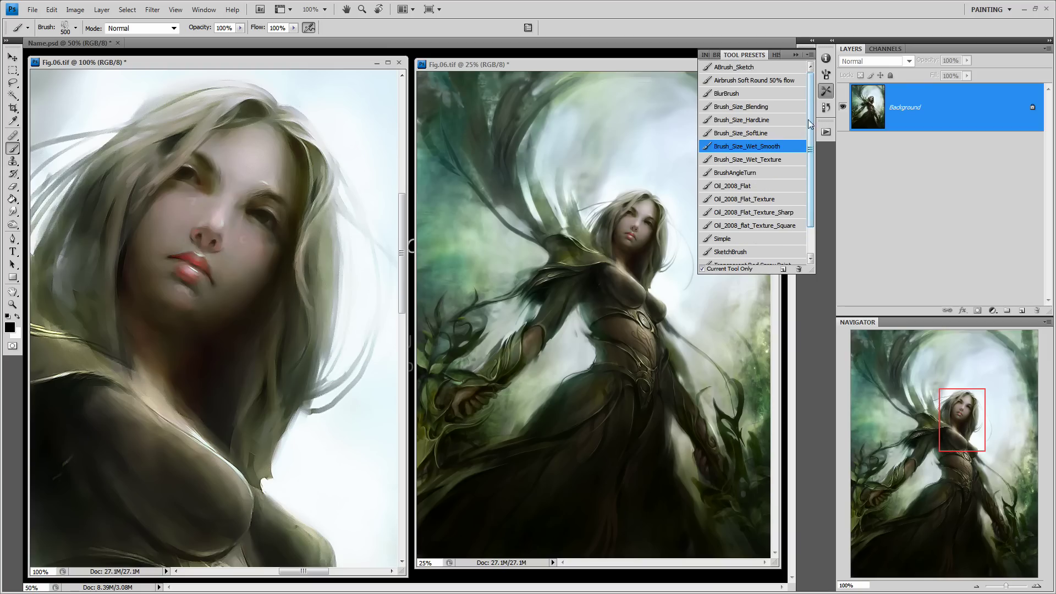
pyautogui.click(784, 82)
pyautogui.click(778, 93)
pyautogui.click(778, 81)
pyautogui.click(825, 91)
pyautogui.click(826, 75)
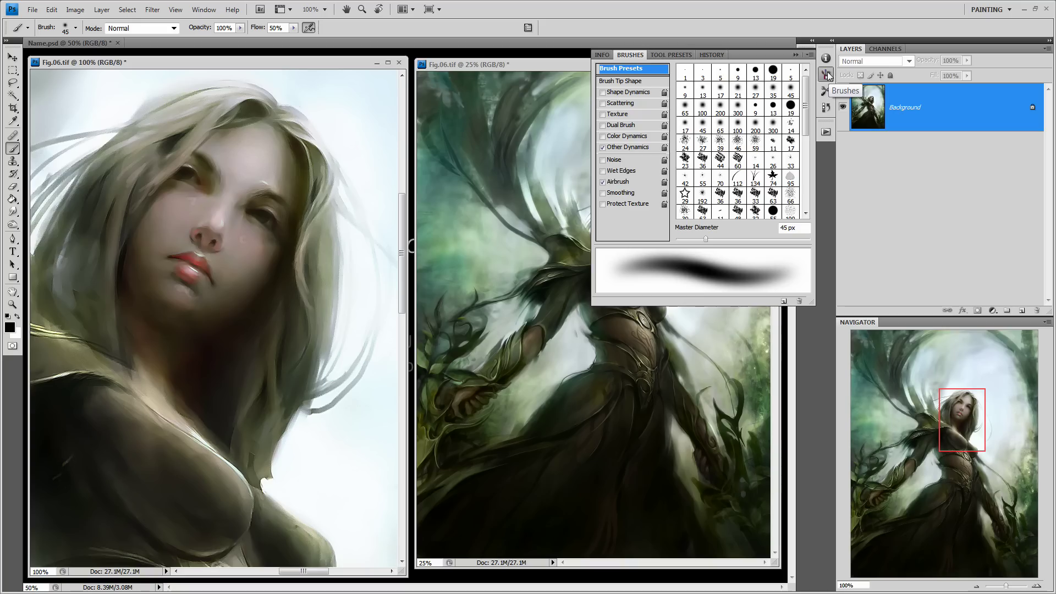
pyautogui.click(827, 76)
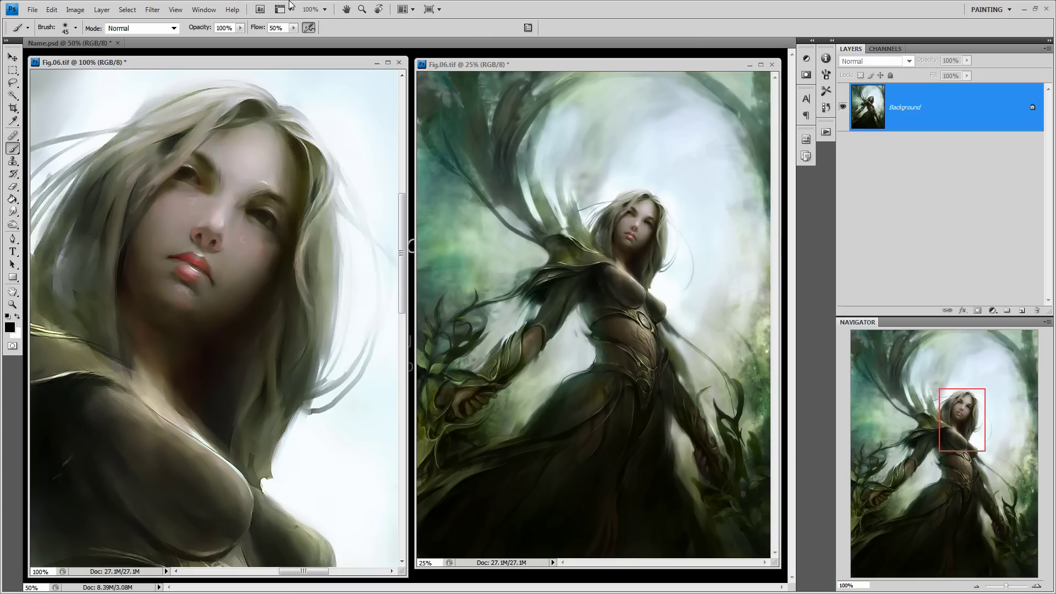
# - Enlarge both Fig.06.tif windows to fill the workspace side by side, with the whole painting framed in the second
pyautogui.moveTo(120, 325); pyautogui.dragTo(133, 343)
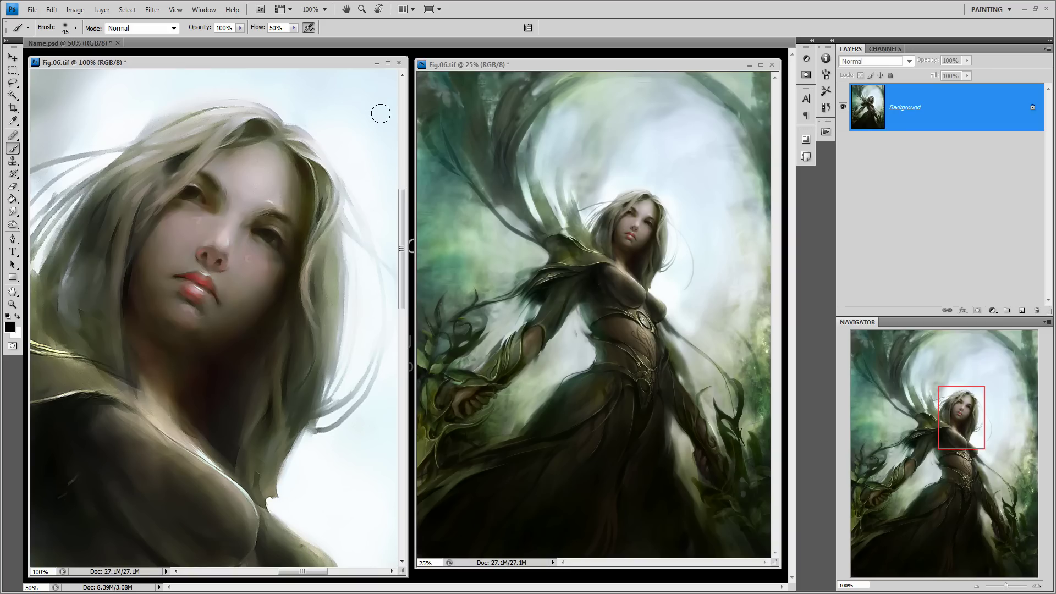
pyautogui.click(623, 280)
pyautogui.moveTo(648, 239); pyautogui.dragTo(637, 252)
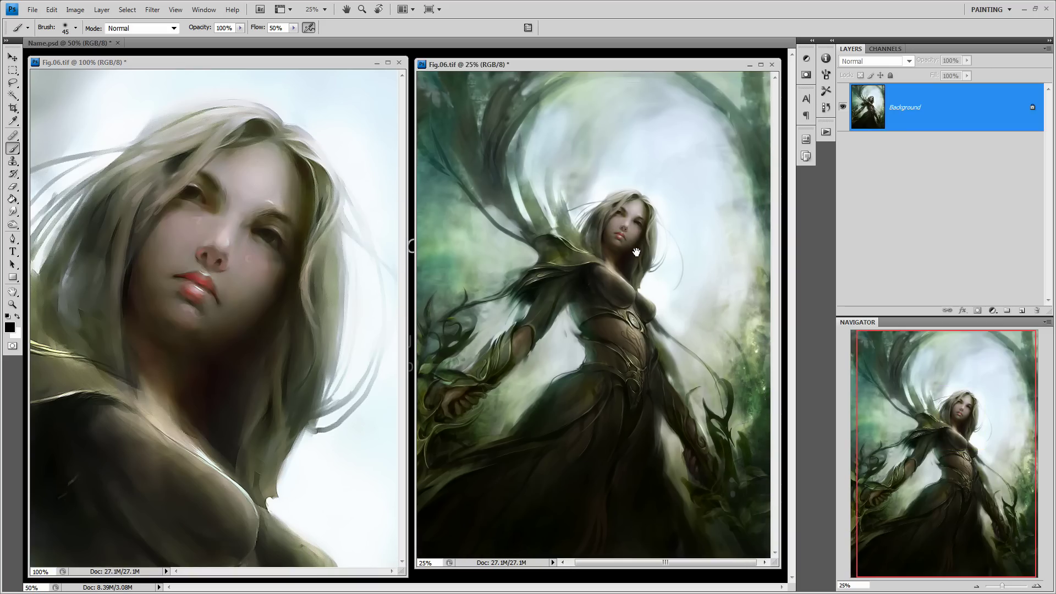
pyautogui.moveTo(779, 567); pyautogui.dragTo(790, 585)
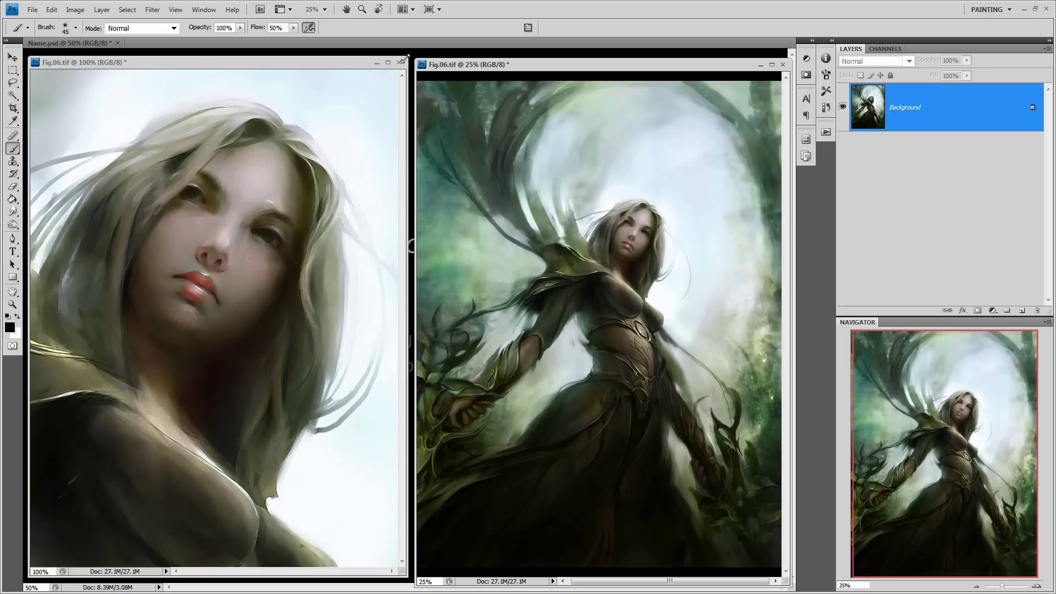
pyautogui.moveTo(405, 57); pyautogui.dragTo(440, 42)
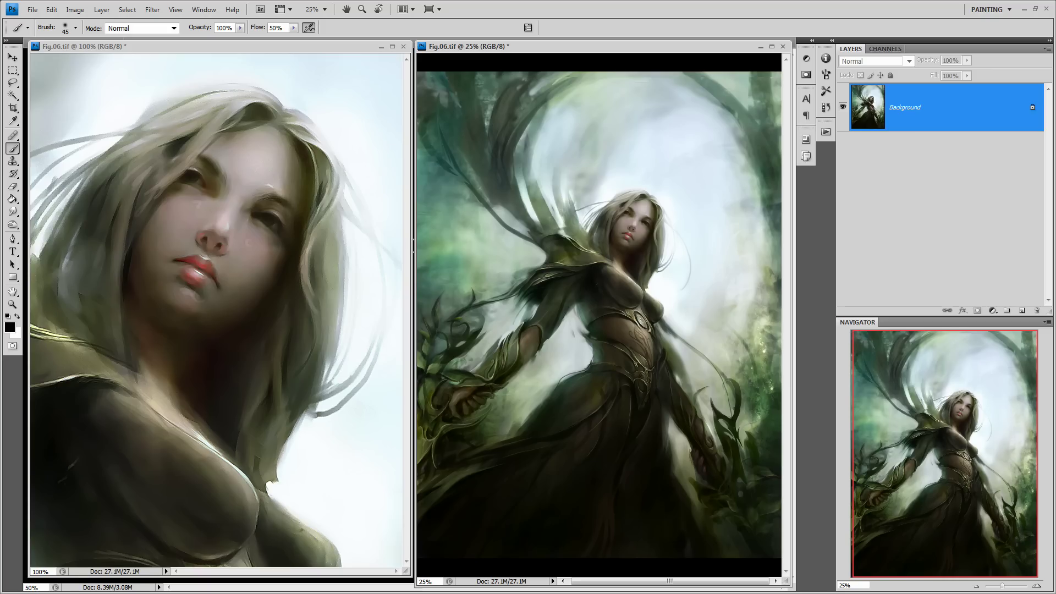
# - Add a new layer above the background in Fig.06.tif and fill it entirely with black
pyautogui.hotkey('ctrl', 'Tab')
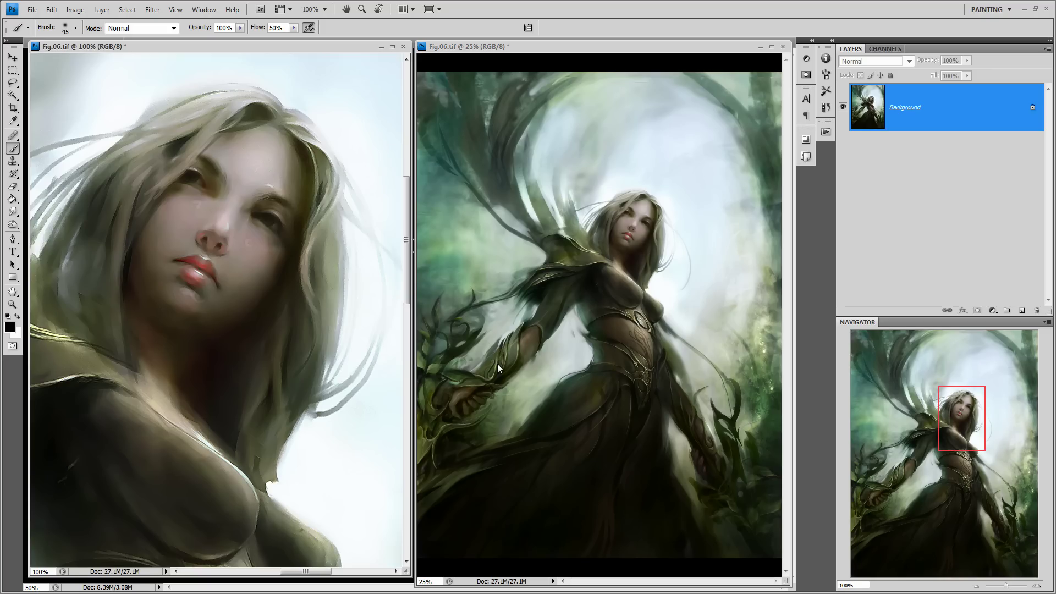
pyautogui.click(1023, 311)
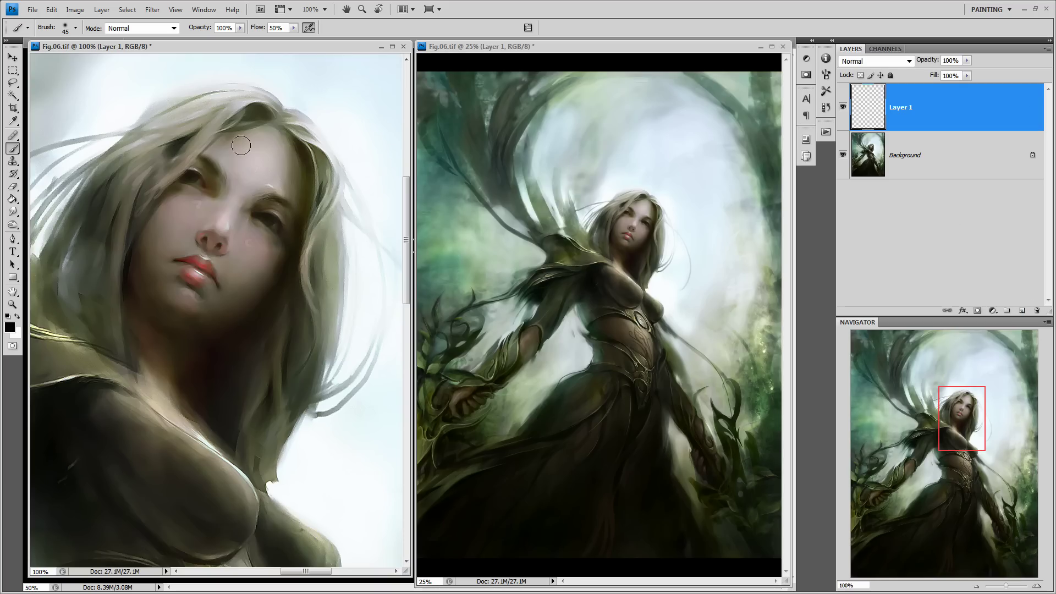
pyautogui.click(14, 199)
pyautogui.click(254, 243)
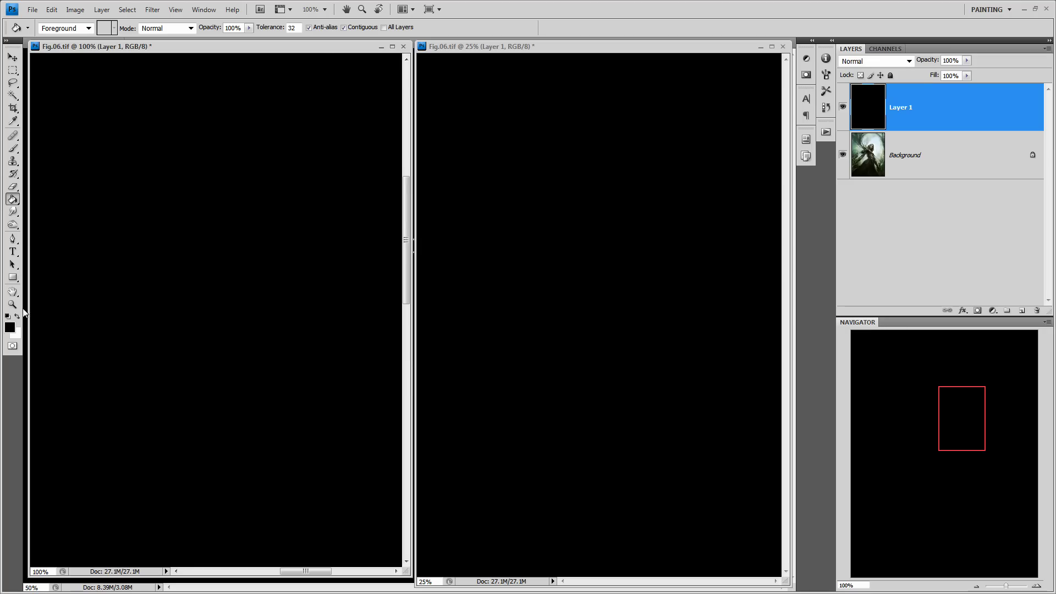
# - Activate the Brush tool with the Brush_Size_Wet_Texture preset
pyautogui.click(12, 148)
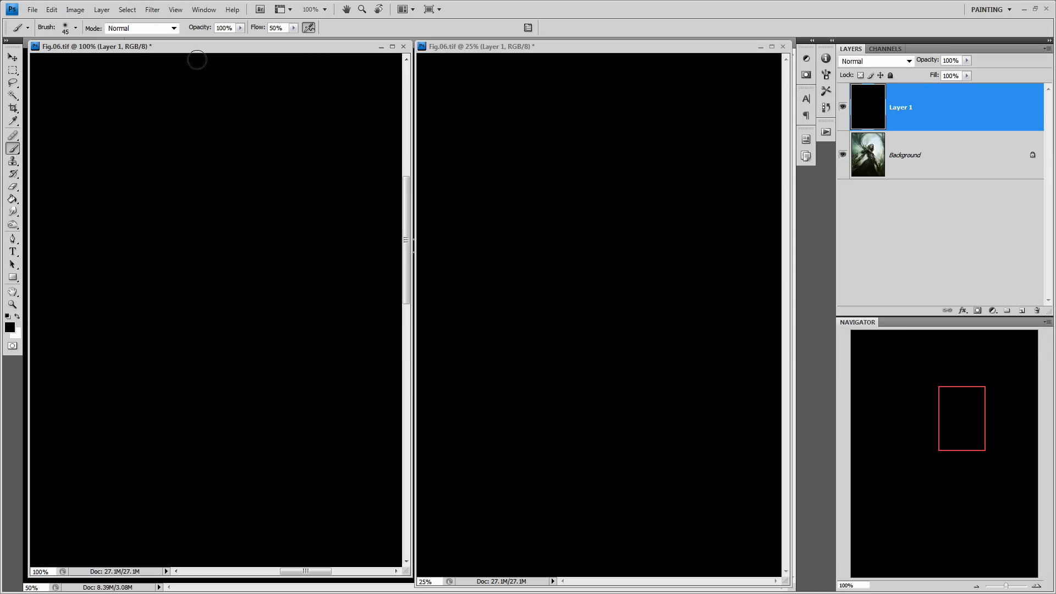
pyautogui.click(826, 92)
pyautogui.click(826, 75)
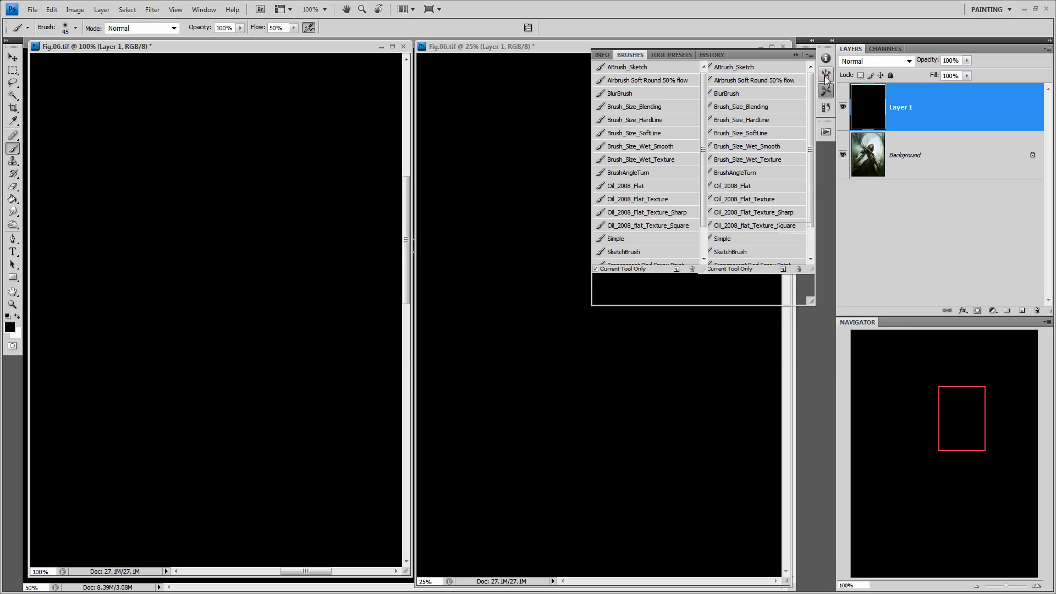
pyautogui.click(825, 92)
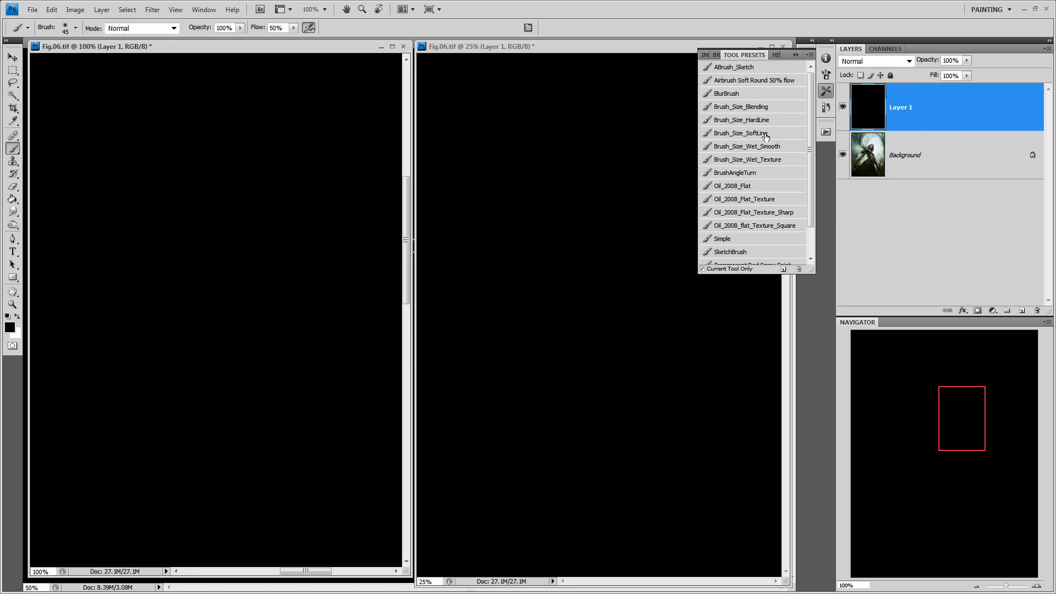
pyautogui.click(770, 134)
pyautogui.click(770, 146)
pyautogui.click(773, 160)
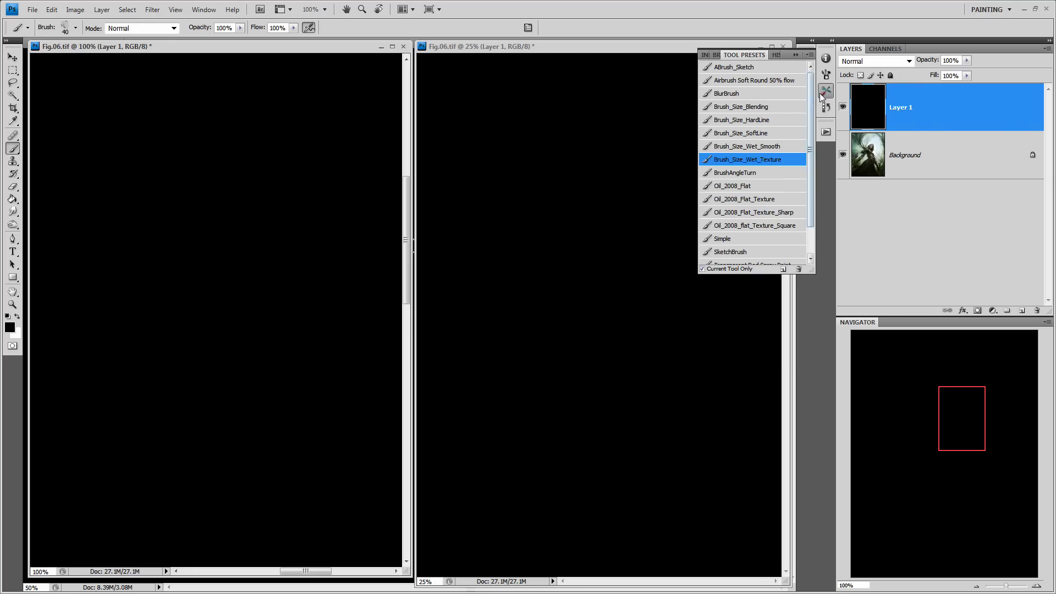
pyautogui.click(826, 90)
# - Enlarge the brush to 500 px and paint white textured strokes on the upper part of the black layer in the 25% view
pyautogui.click(583, 235)
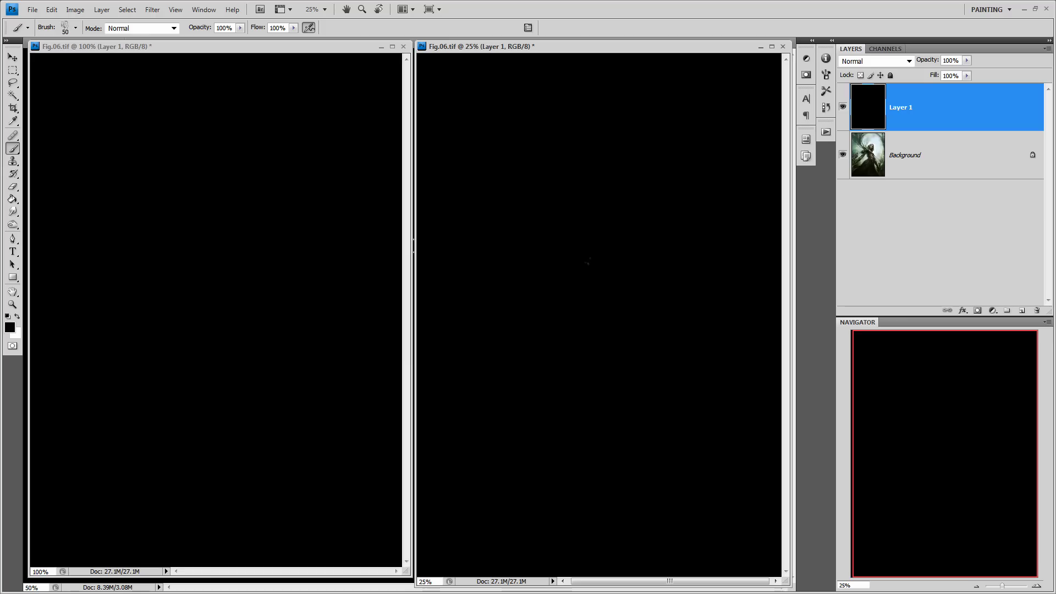
pyautogui.press(']')
pyautogui.press(']')
pyautogui.press(']')
pyautogui.press(']')
pyautogui.press(']')
pyautogui.press(']')
pyautogui.press(']')
pyautogui.press(']')
pyautogui.press(']')
pyautogui.press(']')
pyautogui.press(']')
pyautogui.press(']')
pyautogui.press(']')
pyautogui.press(']')
pyautogui.press(']')
pyautogui.press(']')
pyautogui.press(']')
pyautogui.press(']')
pyautogui.press('[')
pyautogui.press('[')
pyautogui.press('[')
pyautogui.press('[')
pyautogui.moveTo(542, 229)
pyautogui.mouseDown()
pyautogui.moveTo(545, 206)
pyautogui.moveTo(615, 215)
pyautogui.mouseUp()
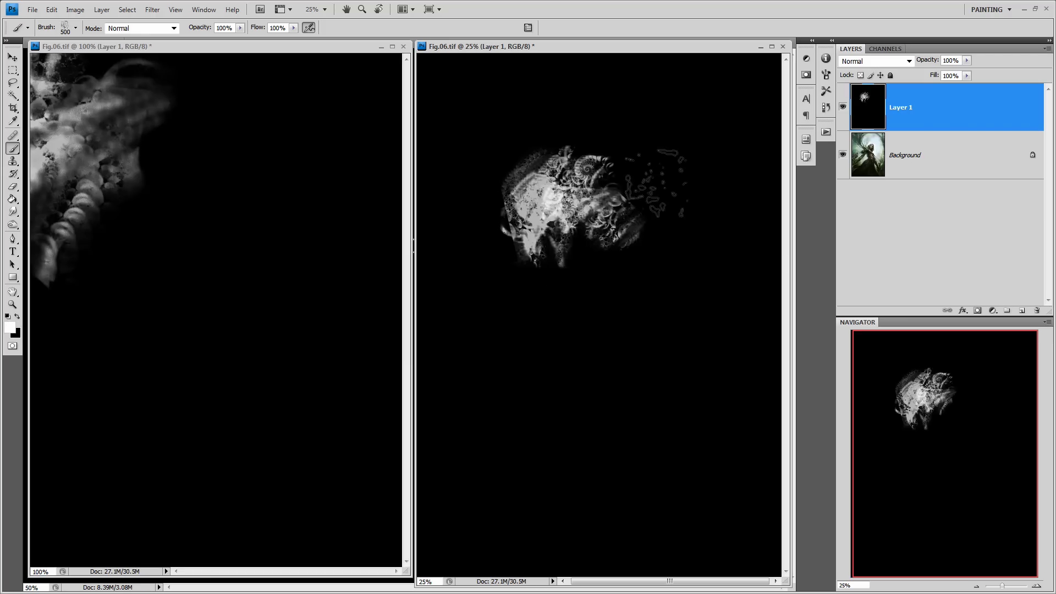
pyautogui.moveTo(657, 183); pyautogui.dragTo(638, 205)
# - Paint more broad white textured strokes across the middle of the canvas in the 25% view, varying the brush size
pyautogui.press(']')
pyautogui.press(']')
pyautogui.press(']')
pyautogui.moveTo(661, 143)
pyautogui.mouseDown()
pyautogui.moveTo(649, 275)
pyautogui.moveTo(501, 416)
pyautogui.moveTo(518, 402)
pyautogui.mouseUp()
pyautogui.press('[')
pyautogui.press('[')
pyautogui.press('[')
pyautogui.press('[')
pyautogui.moveTo(584, 320)
pyautogui.mouseDown()
pyautogui.moveTo(603, 268)
pyautogui.moveTo(620, 264)
pyautogui.moveTo(603, 211)
pyautogui.moveTo(637, 306)
pyautogui.moveTo(664, 217)
pyautogui.moveTo(668, 263)
pyautogui.moveTo(630, 156)
pyautogui.moveTo(629, 174)
pyautogui.moveTo(582, 198)
pyautogui.moveTo(510, 94)
pyautogui.moveTo(531, 147)
pyautogui.moveTo(519, 135)
pyautogui.moveTo(524, 122)
pyautogui.moveTo(570, 160)
pyautogui.mouseUp()
pyautogui.press('[')
pyautogui.press('[')
pyautogui.press(']')
pyautogui.click(477, 210)
pyautogui.moveTo(495, 253)
pyautogui.mouseDown()
pyautogui.moveTo(502, 305)
pyautogui.moveTo(545, 242)
pyautogui.moveTo(594, 229)
pyautogui.moveTo(684, 171)
pyautogui.moveTo(656, 265)
pyautogui.mouseUp()
# - Switch the foreground colour to black, reduce the brush to 80 px and paint dark strokes over the white area in the 100% view
pyautogui.press(']')
pyautogui.press(']')
pyautogui.press('x')
pyautogui.moveTo(682, 368); pyautogui.dragTo(682, 308)
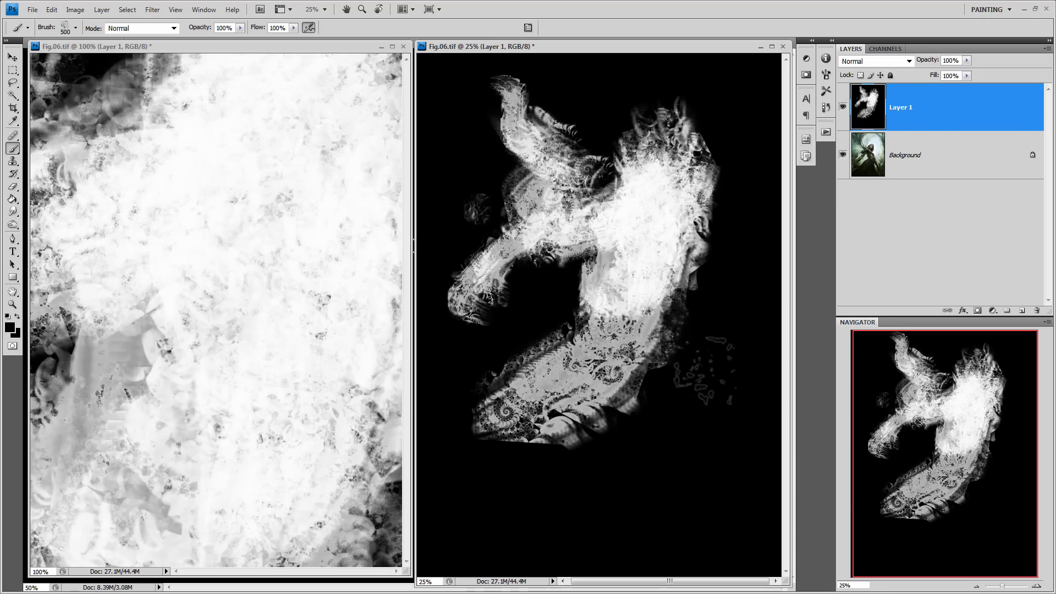
pyautogui.click(162, 300)
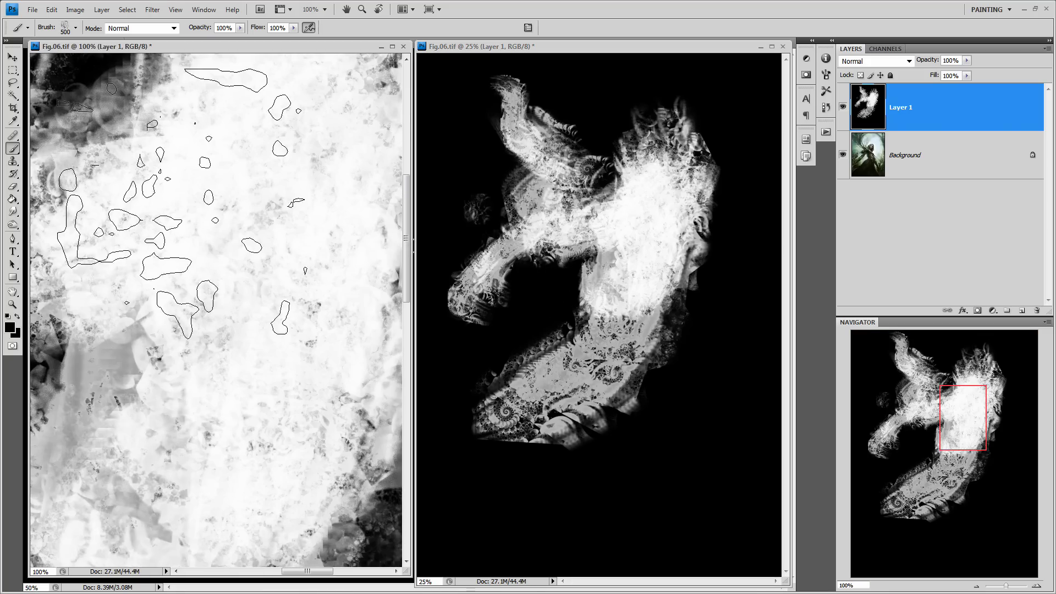
pyautogui.moveTo(230, 226); pyautogui.dragTo(248, 247)
pyautogui.press('[')
pyautogui.press('[')
pyautogui.press('[')
pyautogui.press('[')
pyautogui.press('[')
pyautogui.press('[')
pyautogui.press('[')
pyautogui.press('[')
pyautogui.press('[')
pyautogui.press('[')
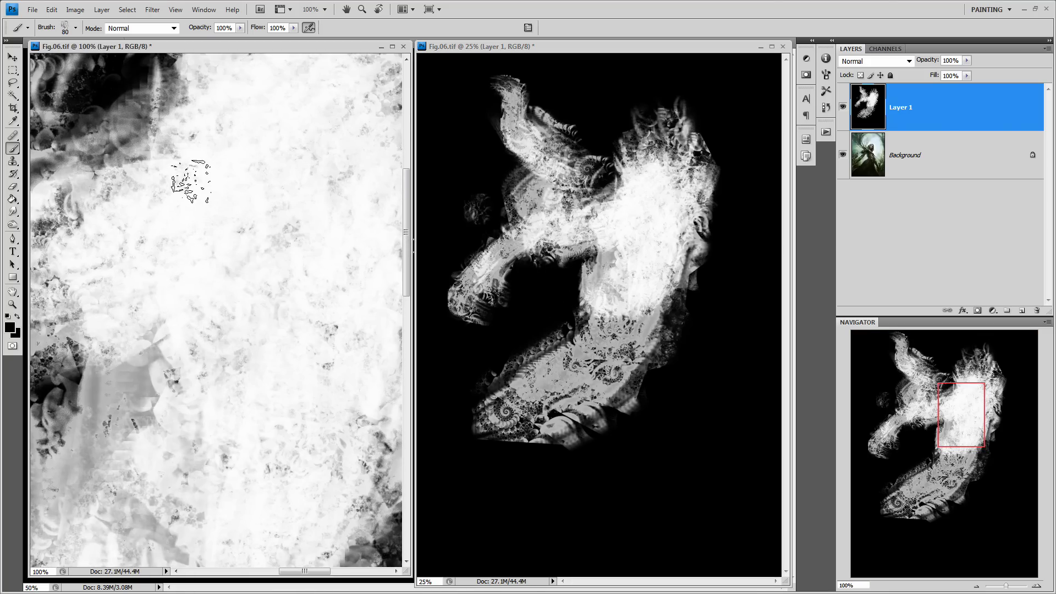
pyautogui.moveTo(191, 181); pyautogui.dragTo(179, 299)
pyautogui.moveTo(202, 237)
pyautogui.mouseDown()
pyautogui.moveTo(110, 110)
pyautogui.moveTo(129, 122)
pyautogui.moveTo(165, 187)
pyautogui.moveTo(152, 235)
pyautogui.mouseUp()
# - Build up a thick curved black stroke over the white texture in the 100% view, varying the brush size
pyautogui.press(']')
pyautogui.press(']')
pyautogui.press(']')
pyautogui.press(']')
pyautogui.moveTo(193, 181)
pyautogui.mouseDown()
pyautogui.moveTo(186, 212)
pyautogui.moveTo(157, 245)
pyautogui.mouseUp()
pyautogui.moveTo(138, 110)
pyautogui.mouseDown()
pyautogui.moveTo(110, 118)
pyautogui.moveTo(232, 159)
pyautogui.moveTo(264, 187)
pyautogui.moveTo(256, 226)
pyautogui.mouseUp()
pyautogui.press('[')
pyautogui.press('[')
pyautogui.press('[')
pyautogui.press('[')
pyautogui.moveTo(183, 171)
pyautogui.mouseDown()
pyautogui.moveTo(172, 209)
pyautogui.moveTo(197, 206)
pyautogui.moveTo(230, 169)
pyautogui.mouseUp()
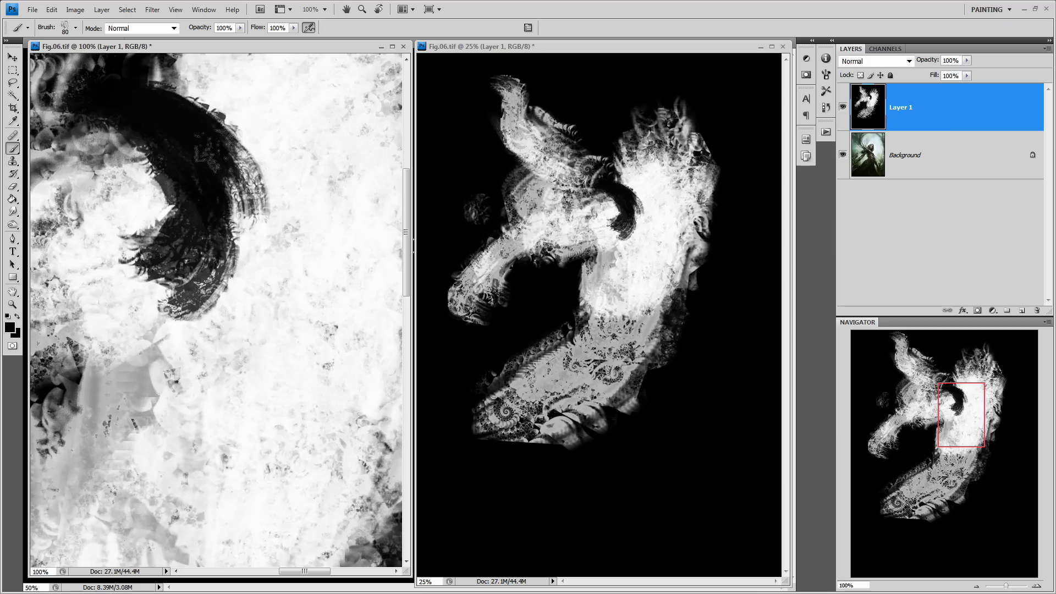
# - Dab a round black spot beside the curved stroke and add short black strokes branching from the curve
pyautogui.moveTo(314, 303); pyautogui.dragTo(329, 298)
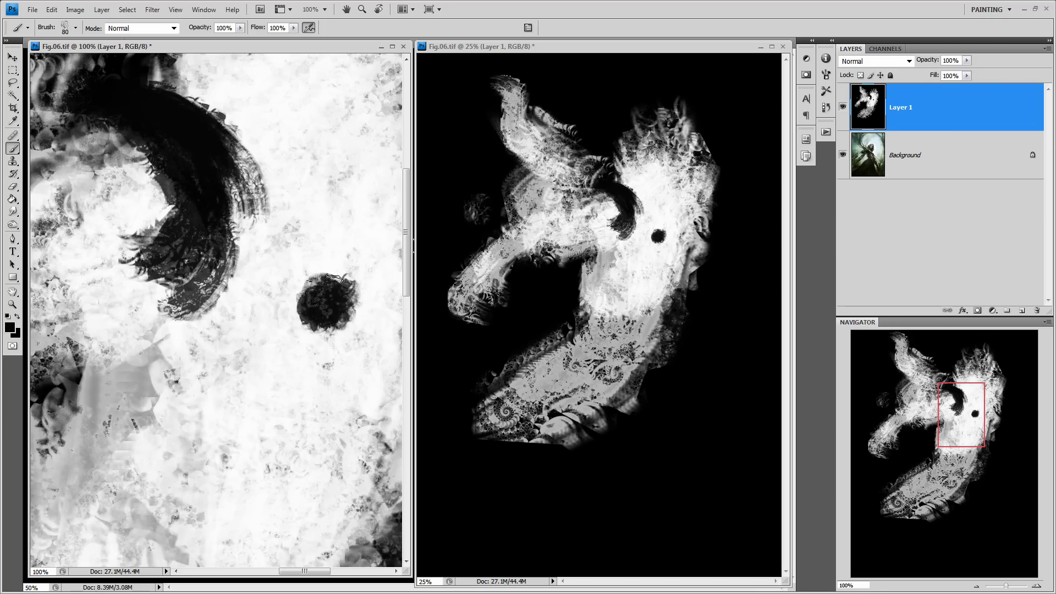
pyautogui.moveTo(316, 227)
pyautogui.mouseDown()
pyautogui.moveTo(231, 266)
pyautogui.moveTo(231, 295)
pyautogui.moveTo(223, 260)
pyautogui.moveTo(261, 252)
pyautogui.moveTo(206, 247)
pyautogui.mouseUp()
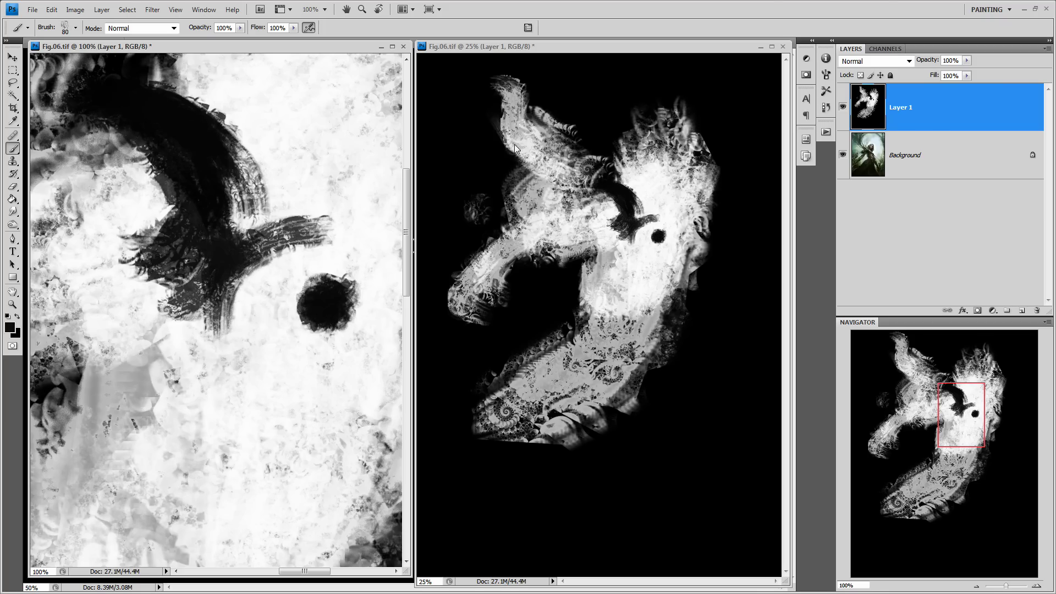
pyautogui.moveTo(194, 200)
pyautogui.mouseDown()
pyautogui.moveTo(236, 231)
pyautogui.moveTo(264, 220)
pyautogui.moveTo(330, 233)
pyautogui.mouseUp()
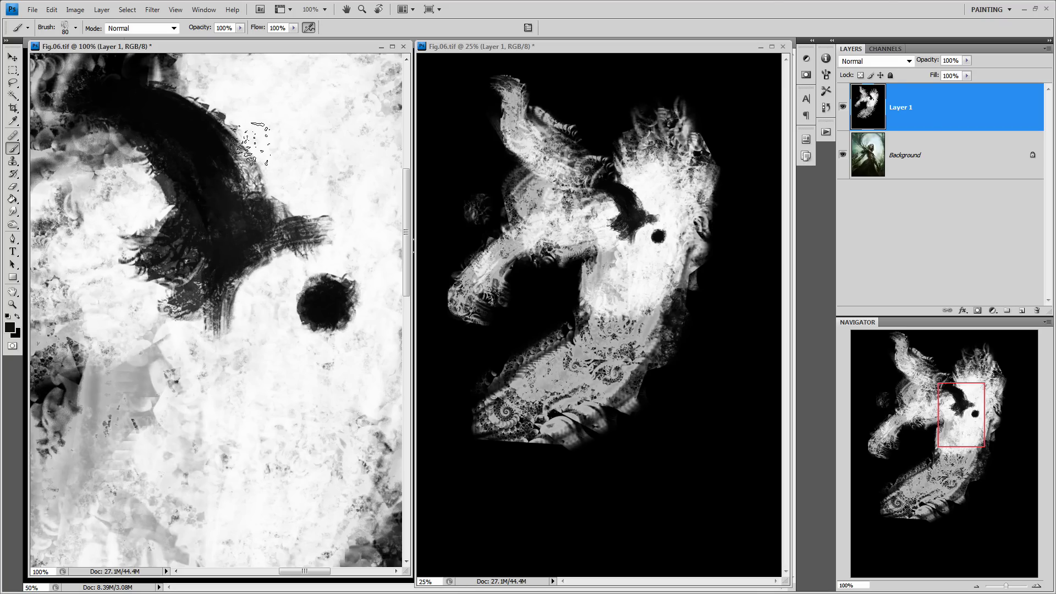
pyautogui.moveTo(224, 199); pyautogui.dragTo(226, 252)
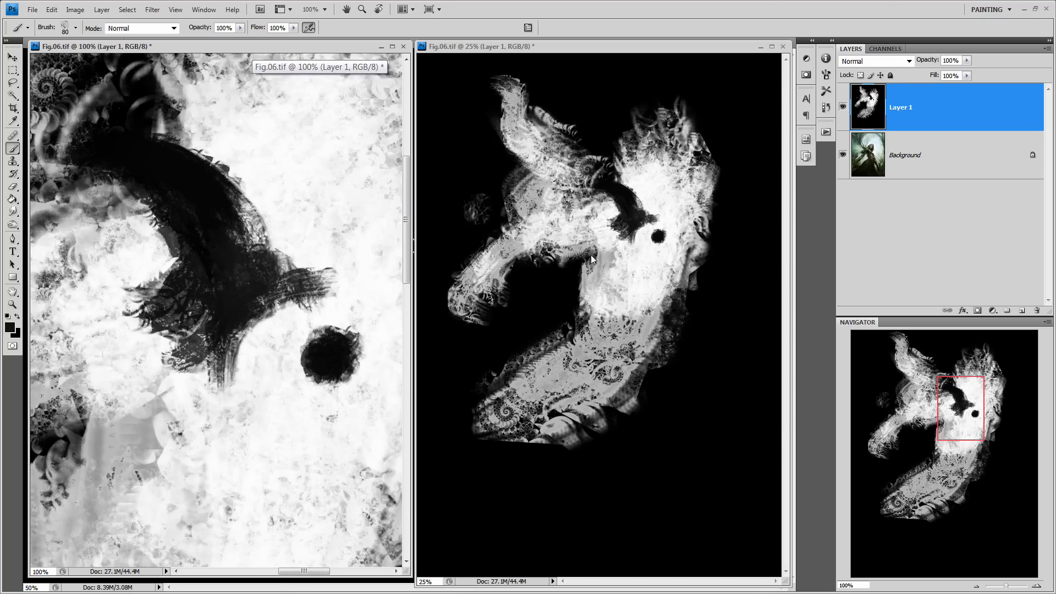
# - Enlarge the brush and paint a dark vertical band through the white shape in the 25% view
pyautogui.click(618, 236)
pyautogui.press(']')
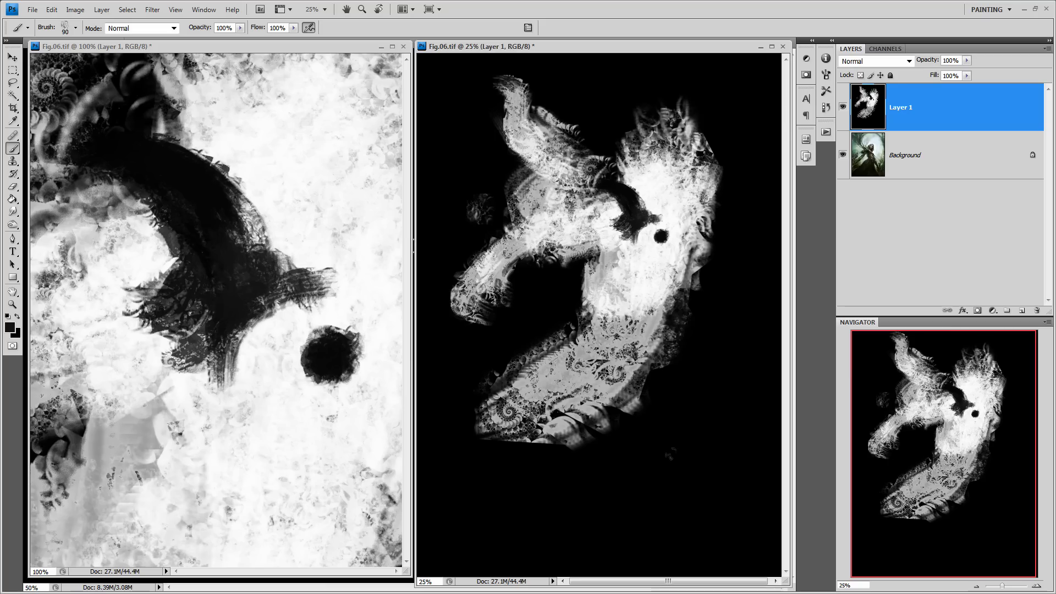
pyautogui.press(']')
pyautogui.press(']')
pyautogui.press(']')
pyautogui.press(']')
pyautogui.press(']')
pyautogui.moveTo(655, 398)
pyautogui.mouseDown()
pyautogui.moveTo(661, 371)
pyautogui.moveTo(656, 440)
pyautogui.moveTo(627, 187)
pyautogui.moveTo(630, 77)
pyautogui.moveTo(644, 391)
pyautogui.mouseUp()
# - Sample a light grey from the white texture in the 100% view and reduce the brush to 60 px
pyautogui.moveTo(278, 376); pyautogui.dragTo(424, 370)
pyautogui.moveTo(212, 312)
pyautogui.mouseDown()
pyautogui.moveTo(286, 312)
pyautogui.moveTo(275, 329)
pyautogui.mouseUp()
pyautogui.keyDown('alt'); pyautogui.click(196, 391); pyautogui.keyUp('alt')
pyautogui.press('[')
pyautogui.press('[')
pyautogui.press('[')
pyautogui.press('[')
pyautogui.press('[')
pyautogui.press('[')
pyautogui.press('[')
pyautogui.press('[')
pyautogui.press('[')
pyautogui.press('[')
pyautogui.press('[')
pyautogui.press('[')
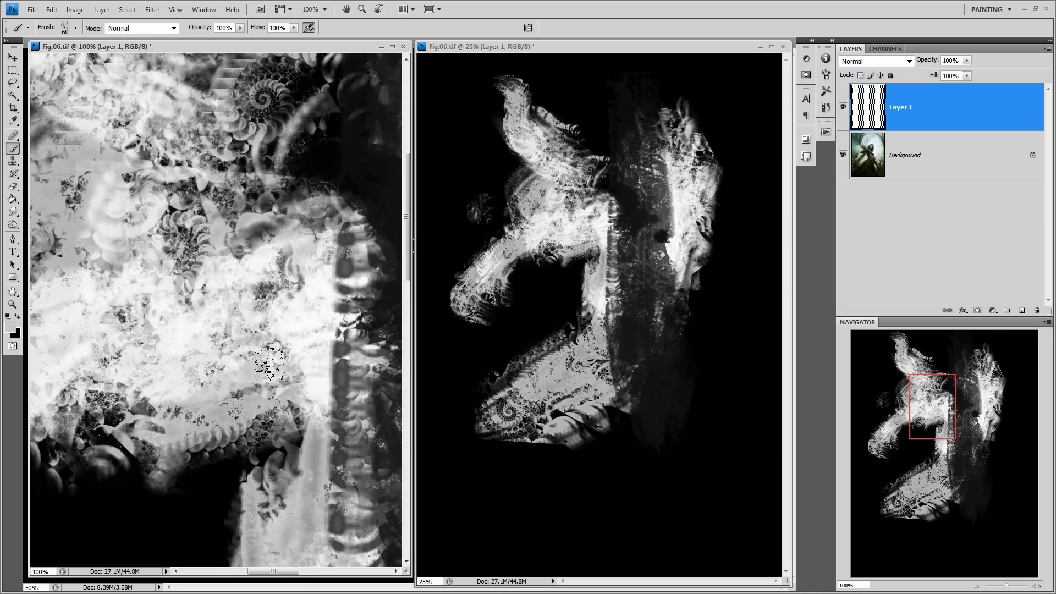
# - Choose the Brush_Size_Wet_Smooth preset and set the brush size to 200 px
pyautogui.click(827, 91)
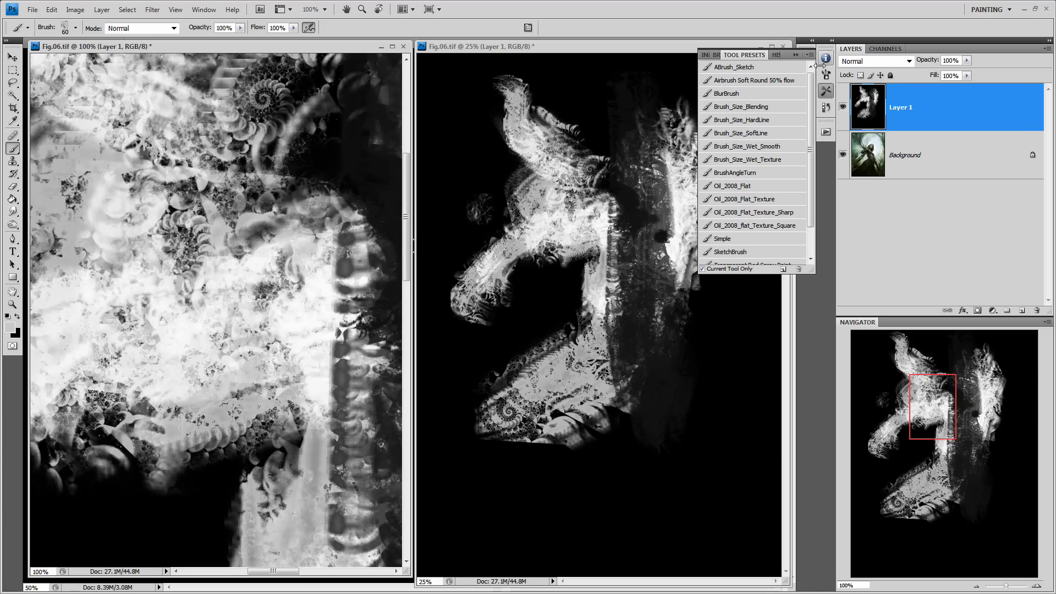
pyautogui.click(789, 149)
pyautogui.click(826, 99)
pyautogui.press('[')
pyautogui.press('[')
pyautogui.press('[')
pyautogui.press('[')
pyautogui.press('[')
pyautogui.press('[')
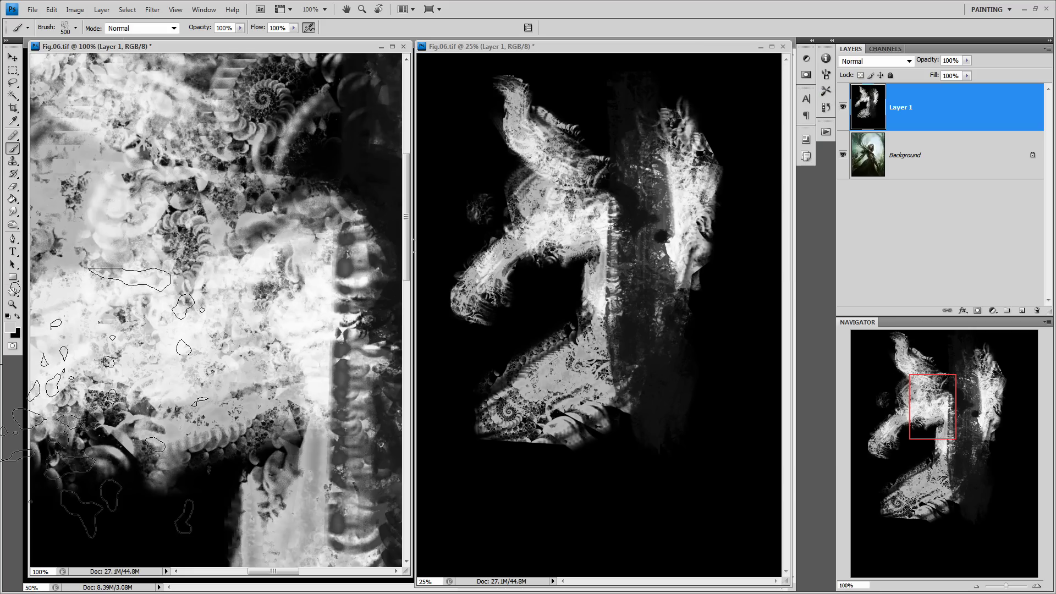
pyautogui.press(']')
pyautogui.press(']')
# - Blend the texture in both views with smooth strokes of greys sampled from the canvas, and hide the painted layer
pyautogui.moveTo(141, 446)
pyautogui.mouseDown()
pyautogui.moveTo(198, 298)
pyautogui.moveTo(153, 349)
pyautogui.moveTo(184, 394)
pyautogui.moveTo(275, 299)
pyautogui.moveTo(293, 328)
pyautogui.moveTo(302, 308)
pyautogui.moveTo(251, 308)
pyautogui.moveTo(175, 240)
pyautogui.moveTo(174, 187)
pyautogui.moveTo(186, 200)
pyautogui.moveTo(201, 175)
pyautogui.mouseUp()
pyautogui.keyDown('alt'); pyautogui.click(311, 315); pyautogui.keyUp('alt')
pyautogui.keyDown('alt'); pyautogui.click(168, 204); pyautogui.keyUp('alt')
pyautogui.keyDown('alt'); pyautogui.click(165, 226); pyautogui.keyUp('alt')
pyautogui.moveTo(165, 223)
pyautogui.mouseDown()
pyautogui.moveTo(226, 201)
pyautogui.moveTo(298, 193)
pyautogui.moveTo(322, 171)
pyautogui.mouseUp()
pyautogui.keyDown('alt'); pyautogui.click(220, 176); pyautogui.keyUp('alt')
pyautogui.keyDown('alt'); pyautogui.click(289, 228); pyautogui.keyUp('alt')
pyautogui.moveTo(280, 129); pyautogui.dragTo(193, 206)
pyautogui.moveTo(173, 253)
pyautogui.mouseDown()
pyautogui.moveTo(203, 225)
pyautogui.moveTo(242, 305)
pyautogui.moveTo(292, 237)
pyautogui.mouseUp()
pyautogui.keyDown('alt'); pyautogui.click(600, 221); pyautogui.keyUp('alt')
pyautogui.moveTo(613, 206)
pyautogui.mouseDown()
pyautogui.moveTo(622, 266)
pyautogui.moveTo(616, 206)
pyautogui.moveTo(633, 253)
pyautogui.moveTo(594, 237)
pyautogui.moveTo(660, 209)
pyautogui.mouseUp()
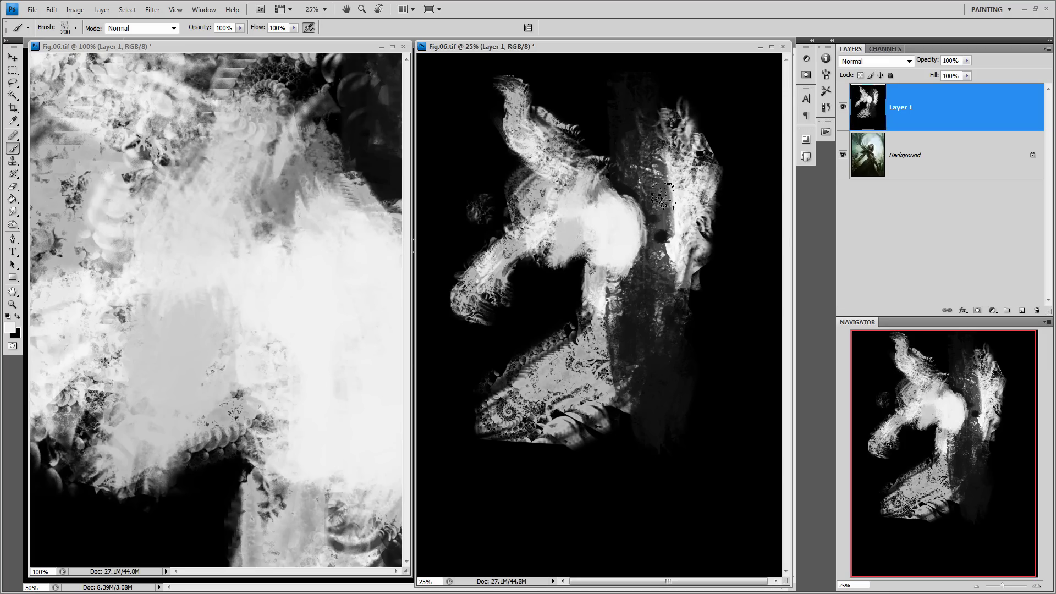
pyautogui.click(844, 110)
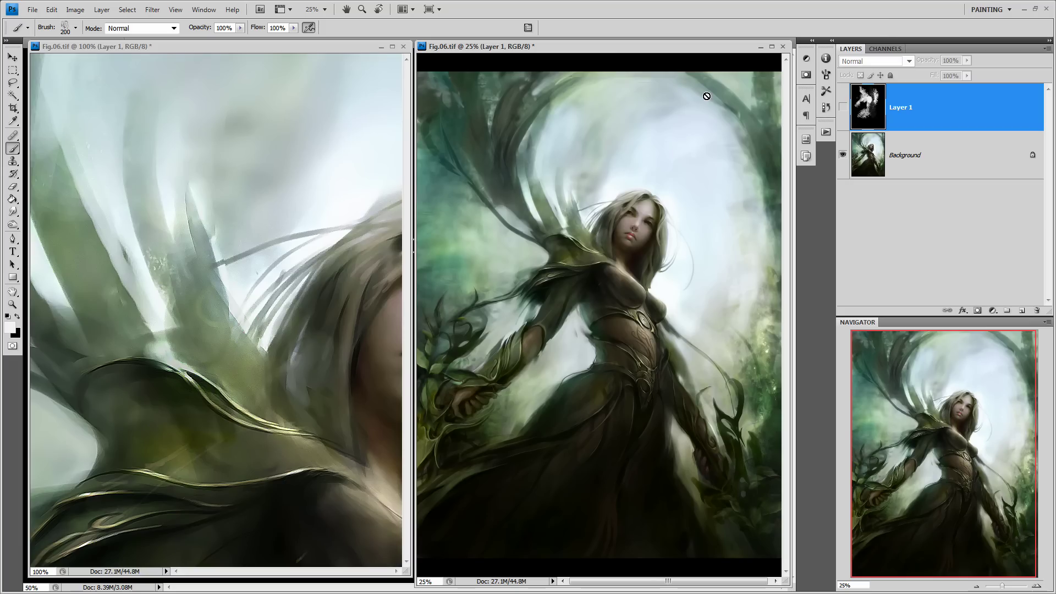
# - Bring the woman's face back into the centre of the 100% view
pyautogui.click(195, 346)
pyautogui.moveTo(292, 349); pyautogui.dragTo(204, 285)
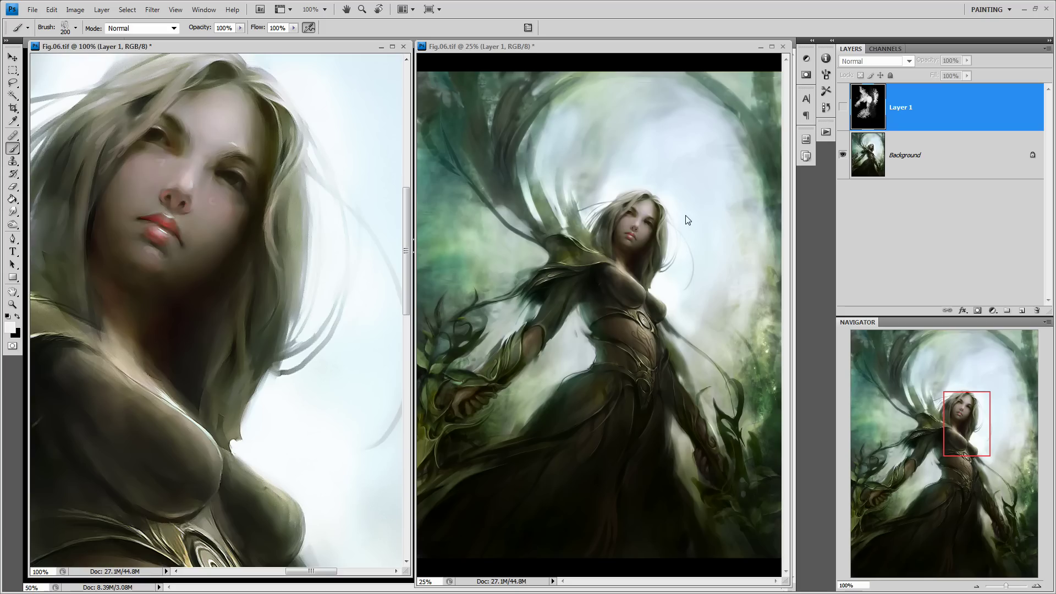
pyautogui.moveTo(202, 242); pyautogui.dragTo(244, 302)
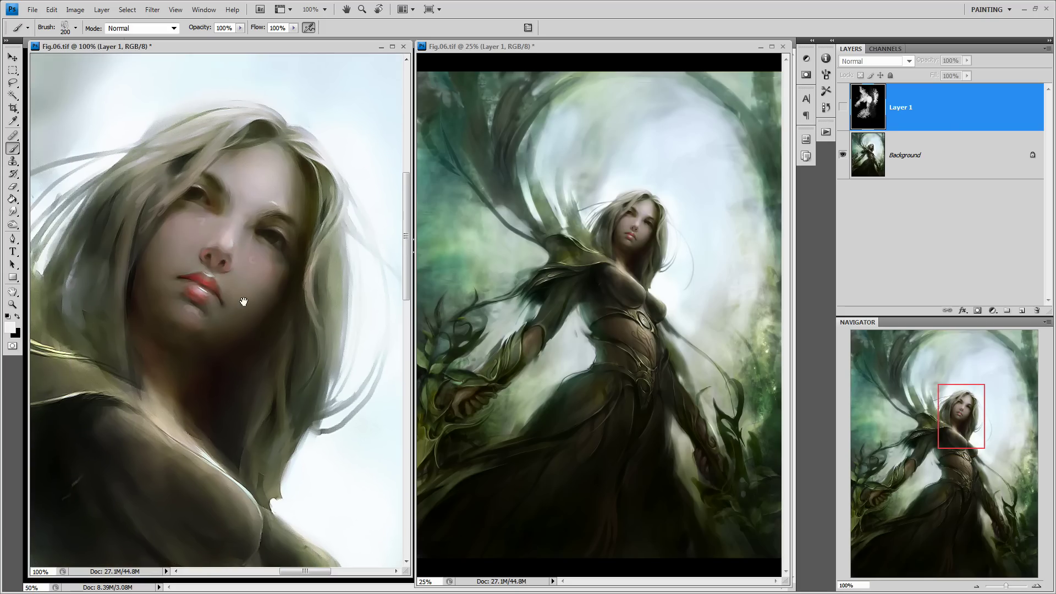
# - Pull the Adjustments, Masks, Character and Paragraph panels out of the collapsed dock and close them
pyautogui.click(806, 62)
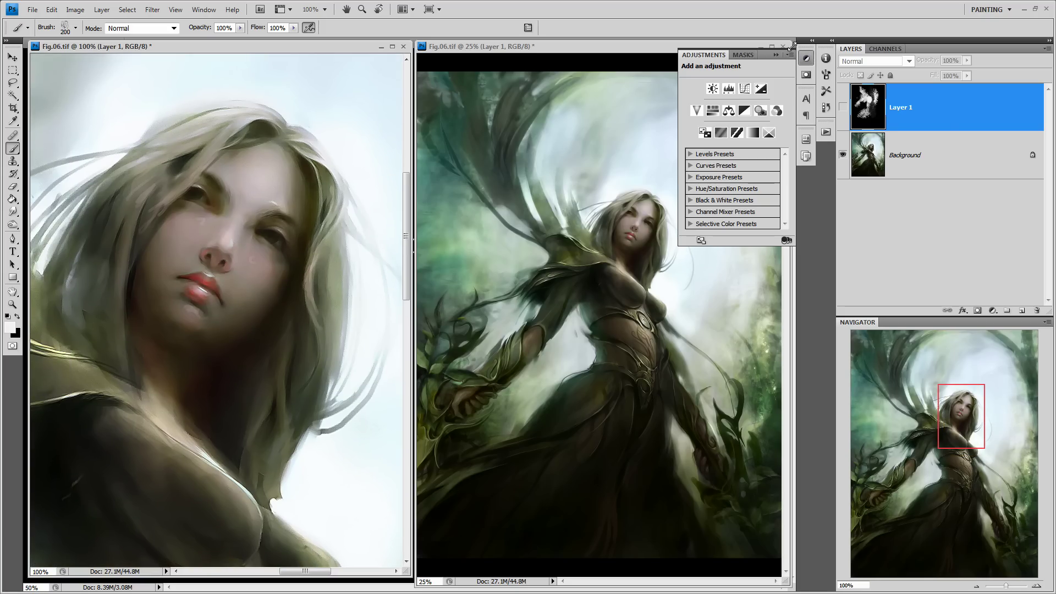
pyautogui.moveTo(798, 56); pyautogui.dragTo(687, 91)
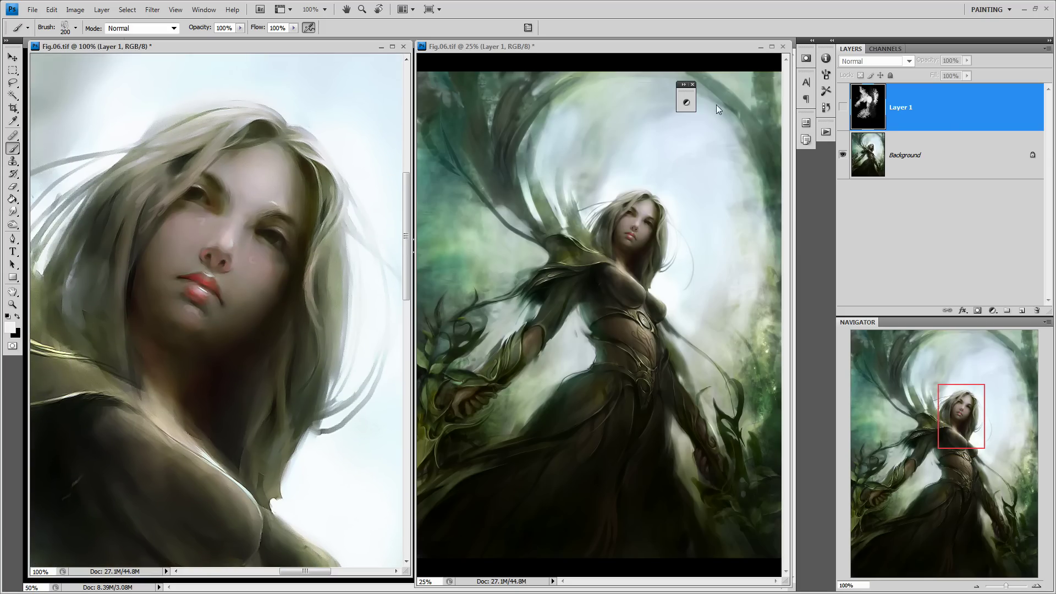
pyautogui.moveTo(807, 58); pyautogui.dragTo(691, 114)
pyautogui.click(691, 92)
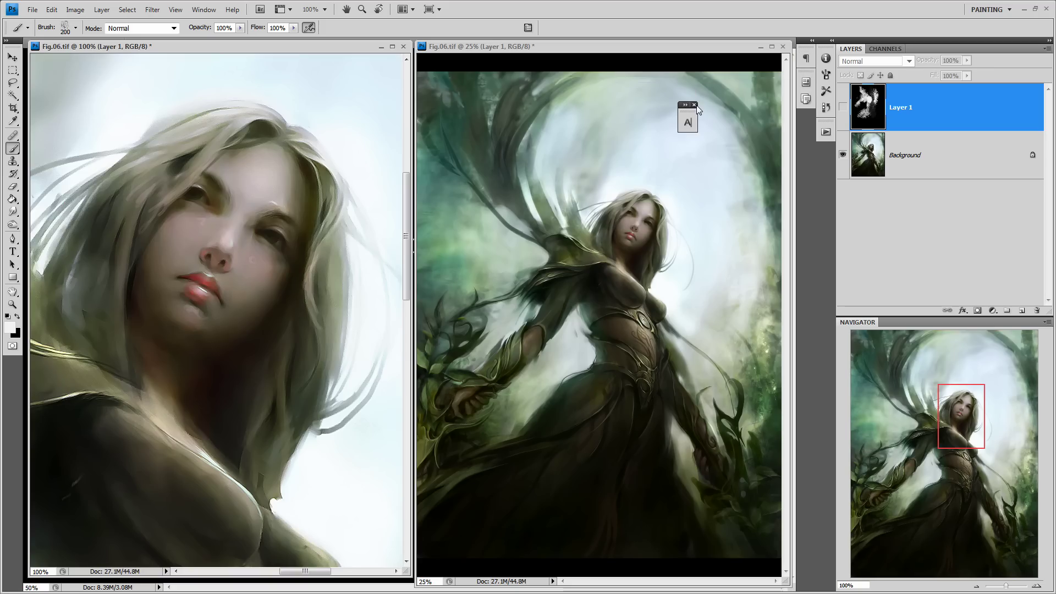
pyautogui.click(806, 59)
pyautogui.moveTo(807, 59); pyautogui.dragTo(684, 121)
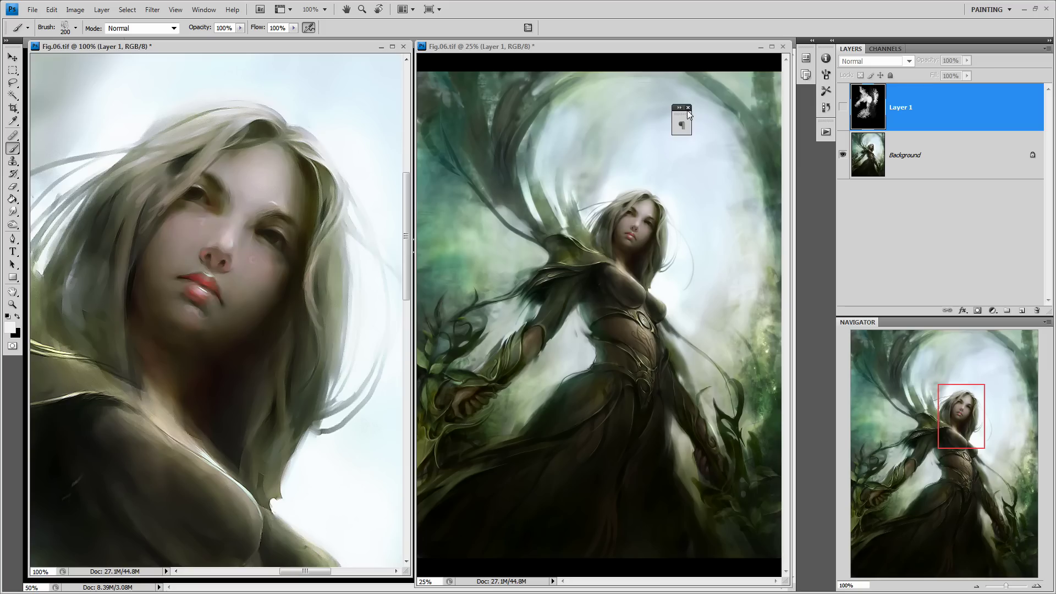
# - Remove the remaining panels of that dock column, including Notes, from the workspace
pyautogui.click(805, 59)
pyautogui.moveTo(805, 59); pyautogui.dragTo(681, 126)
pyautogui.click(805, 60)
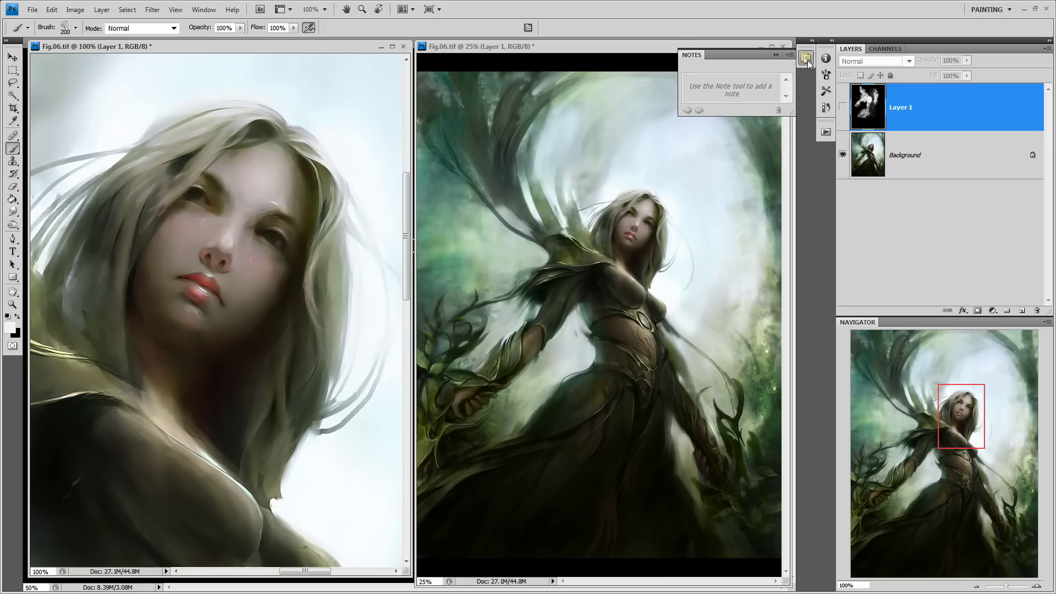
pyautogui.moveTo(806, 59); pyautogui.dragTo(698, 114)
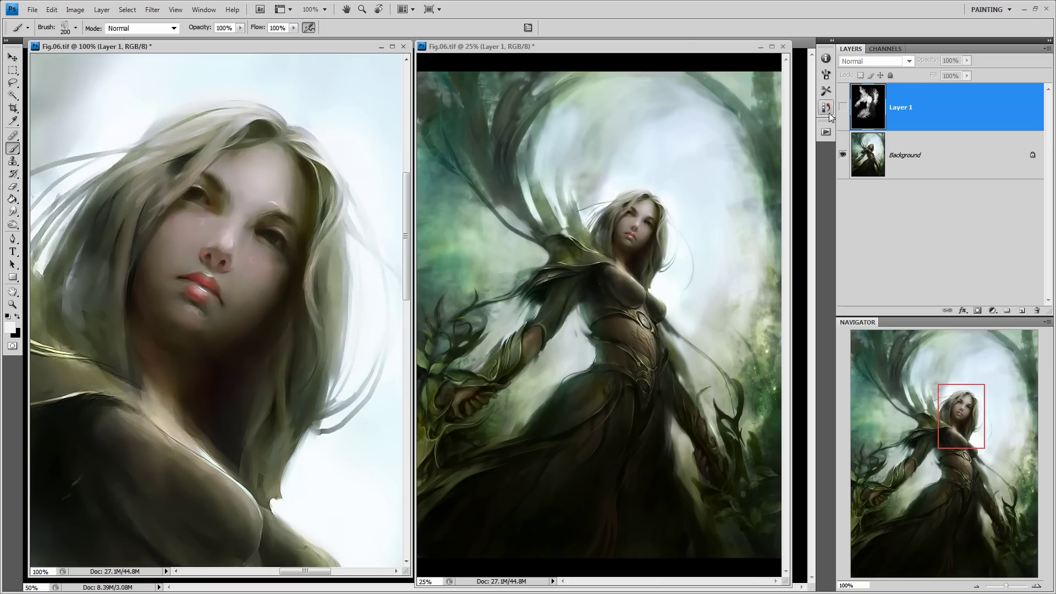
# - Remove the Actions, Info and Channels panels from the workspace
pyautogui.click(826, 133)
pyautogui.moveTo(826, 132); pyautogui.dragTo(683, 158)
pyautogui.click(829, 61)
pyautogui.moveTo(827, 59); pyautogui.dragTo(727, 113)
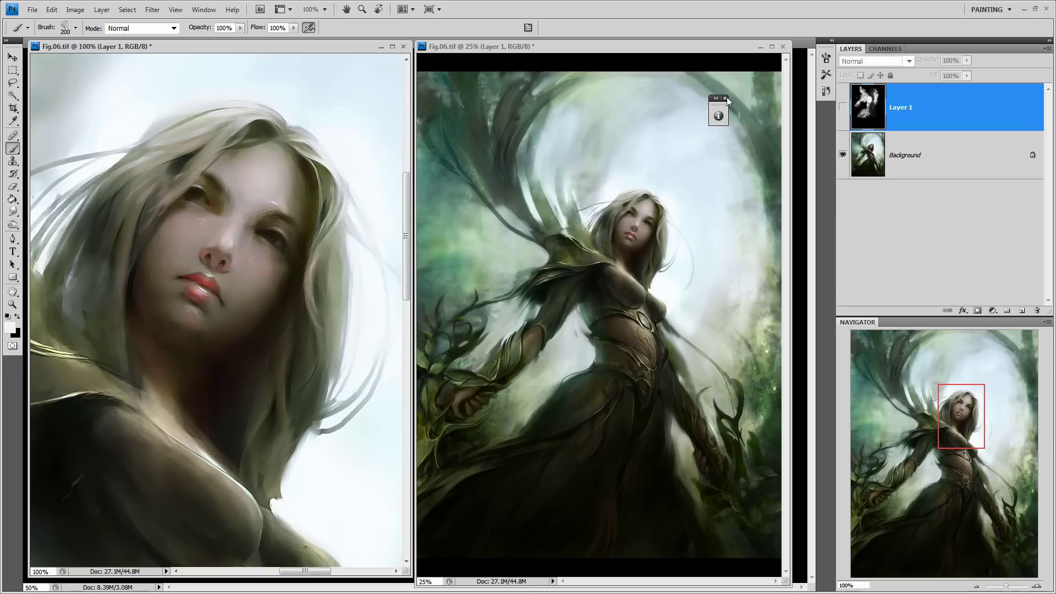
pyautogui.click(725, 98)
pyautogui.moveTo(887, 53); pyautogui.dragTo(695, 141)
pyautogui.click(739, 136)
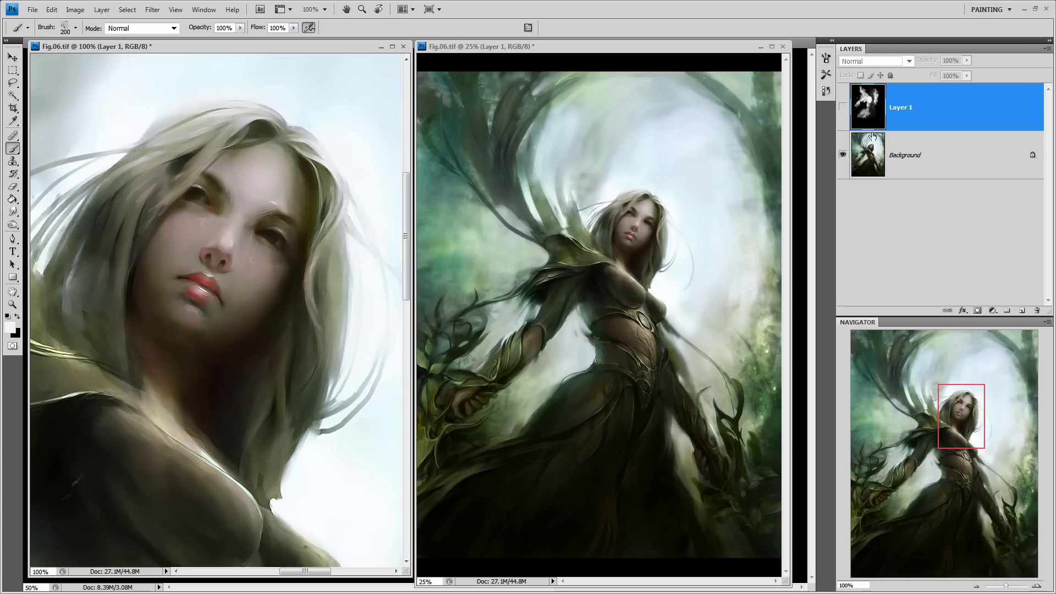
# - Review the brush settings, the tool presets and the history list of brush strokes
pyautogui.click(825, 61)
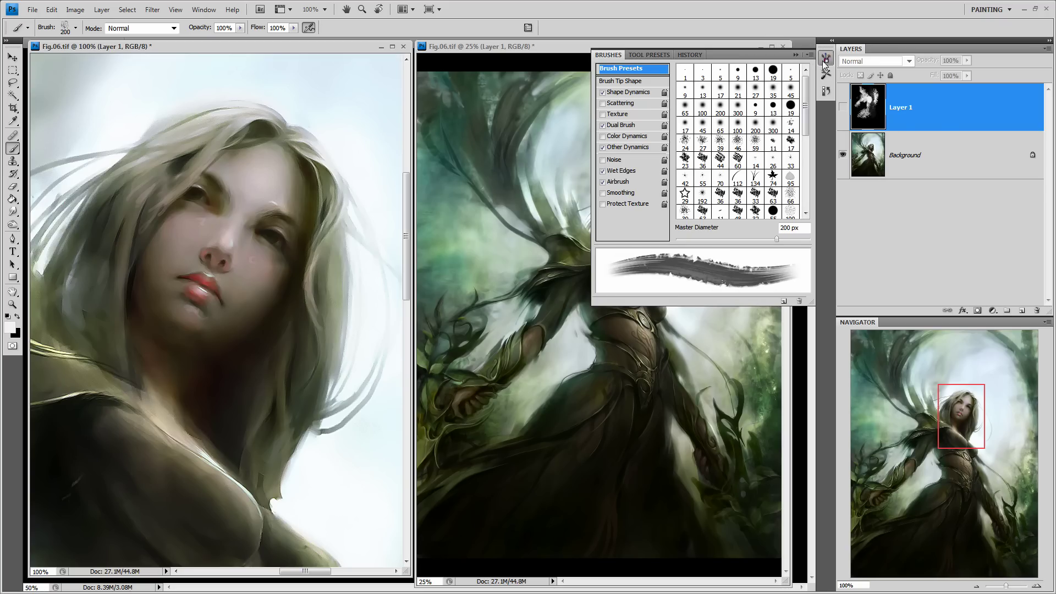
pyautogui.click(825, 62)
pyautogui.click(825, 74)
pyautogui.click(828, 74)
pyautogui.click(827, 92)
pyautogui.click(826, 91)
pyautogui.click(823, 93)
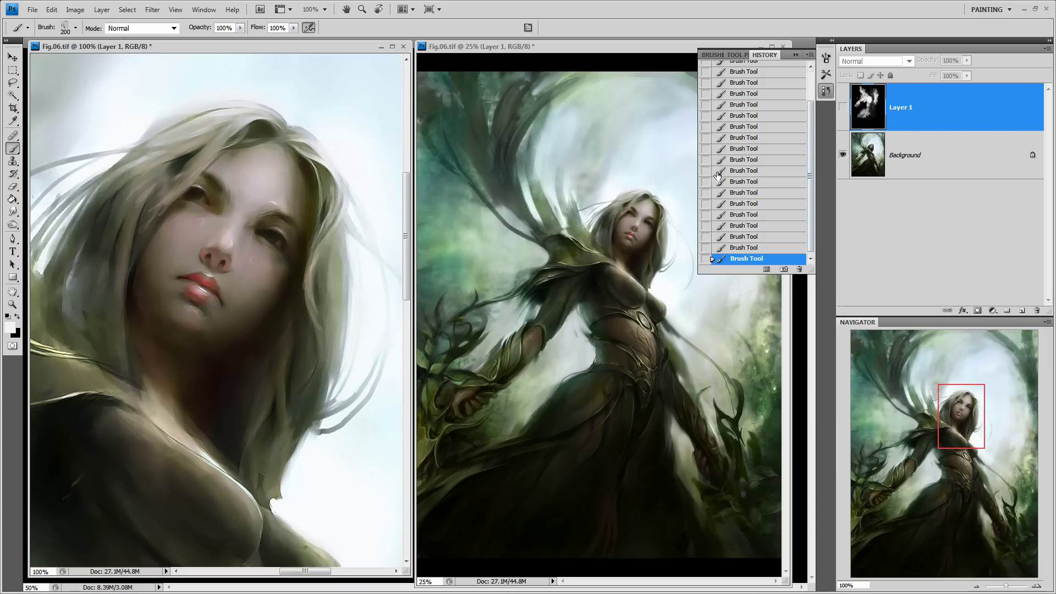
pyautogui.moveTo(808, 128)
pyautogui.mouseDown()
pyautogui.moveTo(807, 98)
pyautogui.moveTo(808, 132)
pyautogui.mouseUp()
pyautogui.click(828, 89)
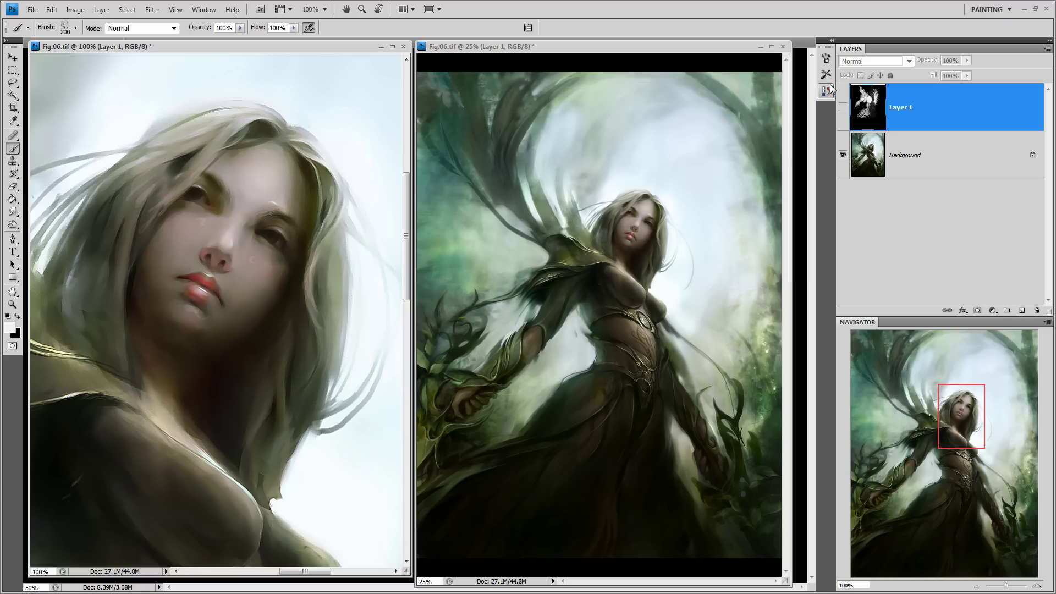
# - Delete the black test layer, leaving only the background
pyautogui.moveTo(943, 112); pyautogui.dragTo(1036, 309)
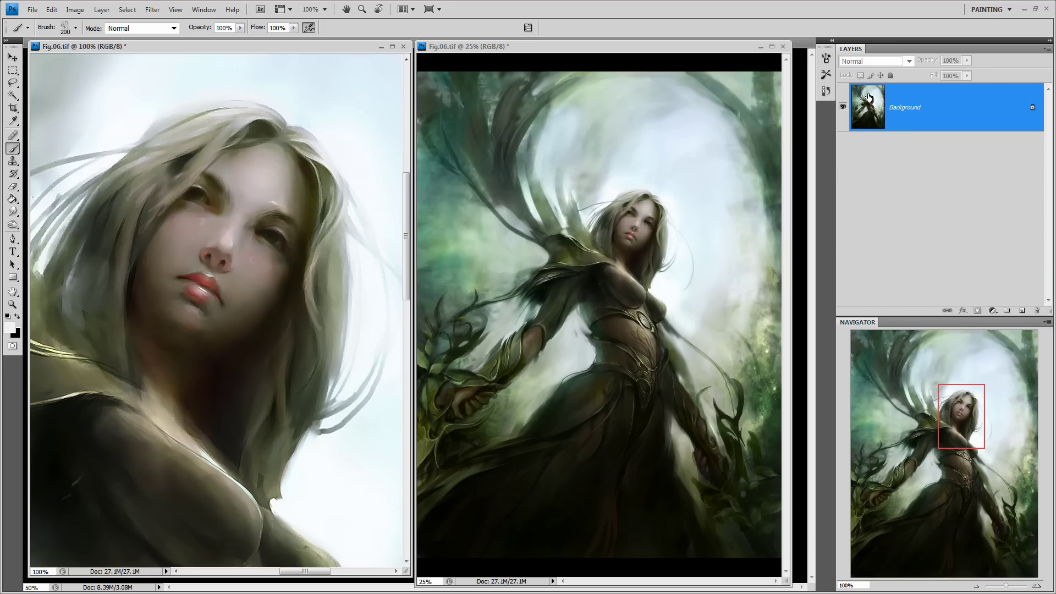
# - Widen the dock holding the Layers and Navigator panels and make the Navigator taller for a larger preview of the painting
pyautogui.moveTo(839, 368); pyautogui.dragTo(815, 373)
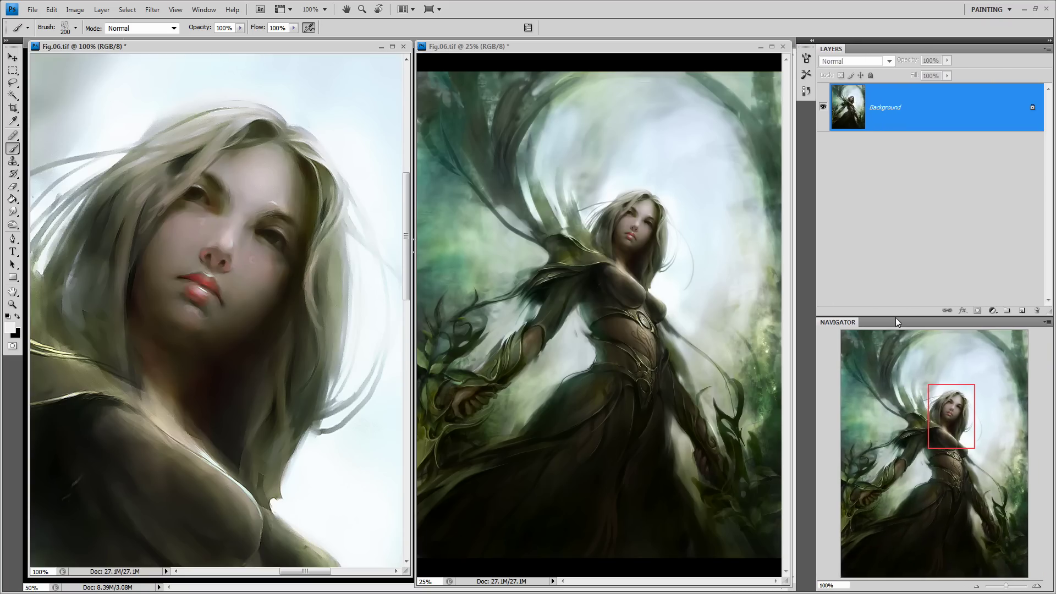
pyautogui.moveTo(896, 317); pyautogui.dragTo(904, 269)
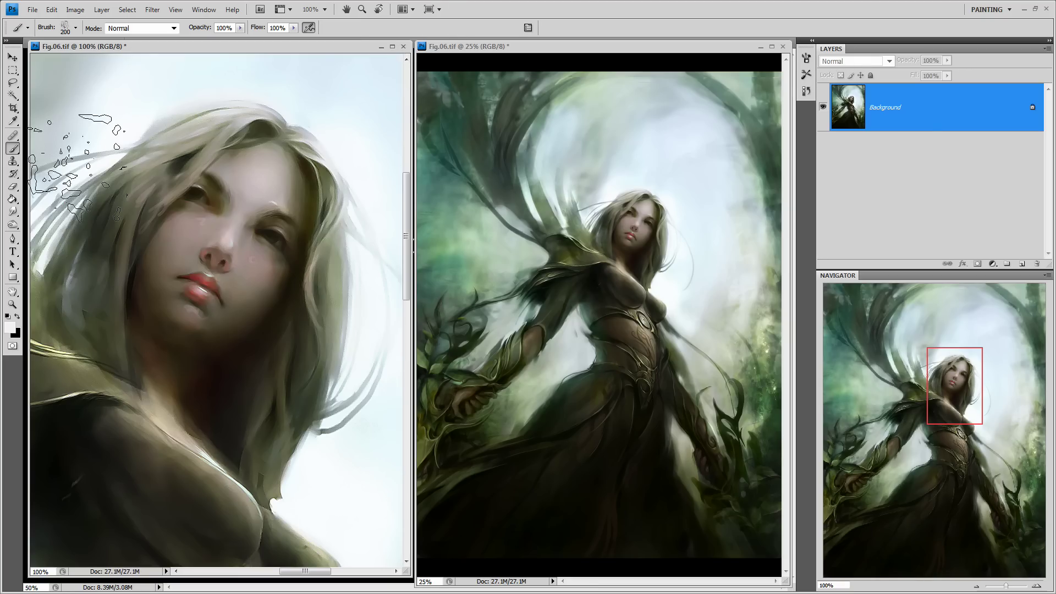
# - Switch from the Brush to the Eraser tool
pyautogui.click(18, 188)
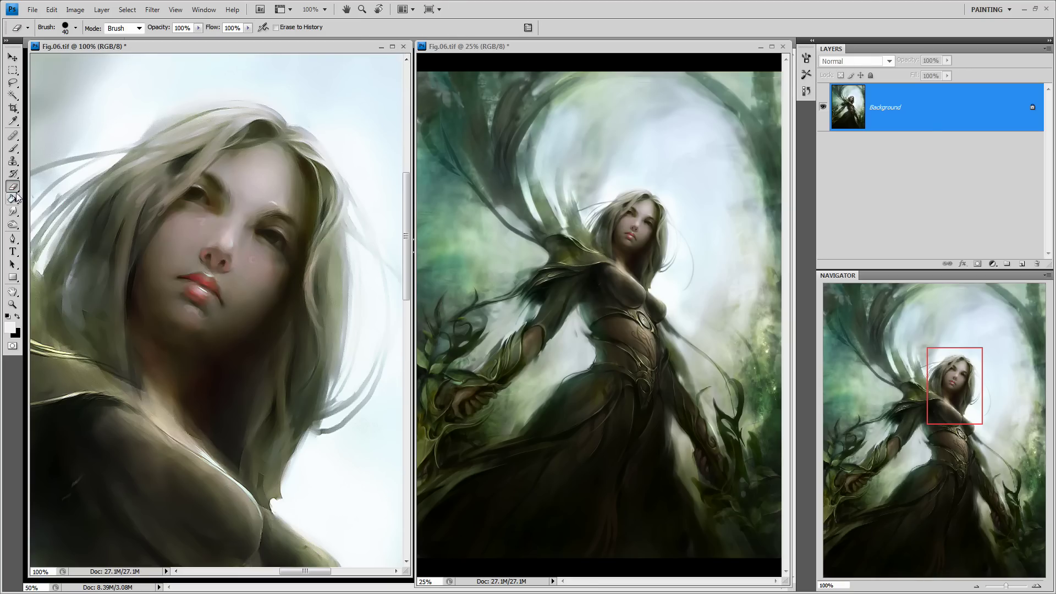